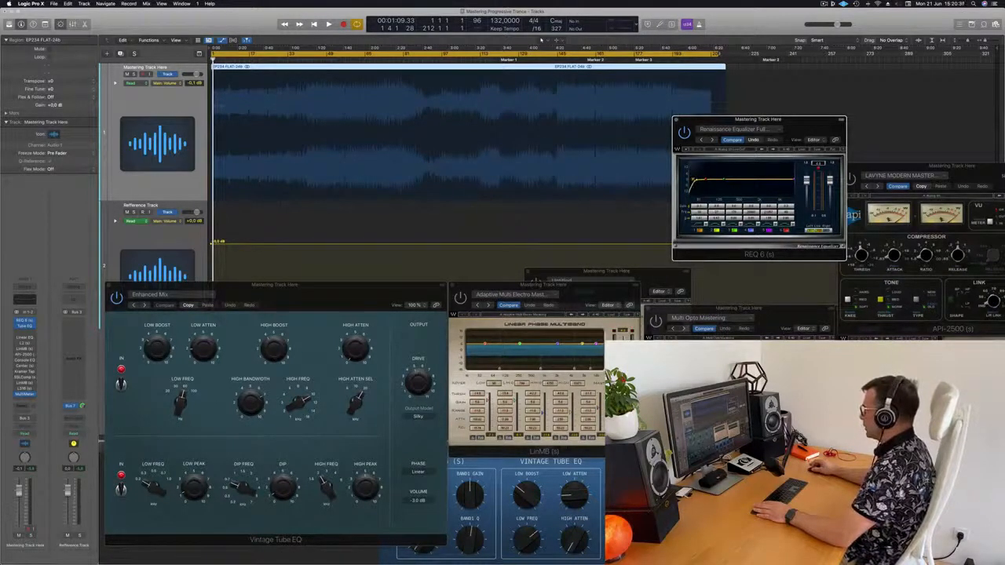
Play the mastering track with REQ 6, auditioning its intro, main section, breakdown and final drop, and return the stopped playhead to the start
drag(786, 127, 787, 122)
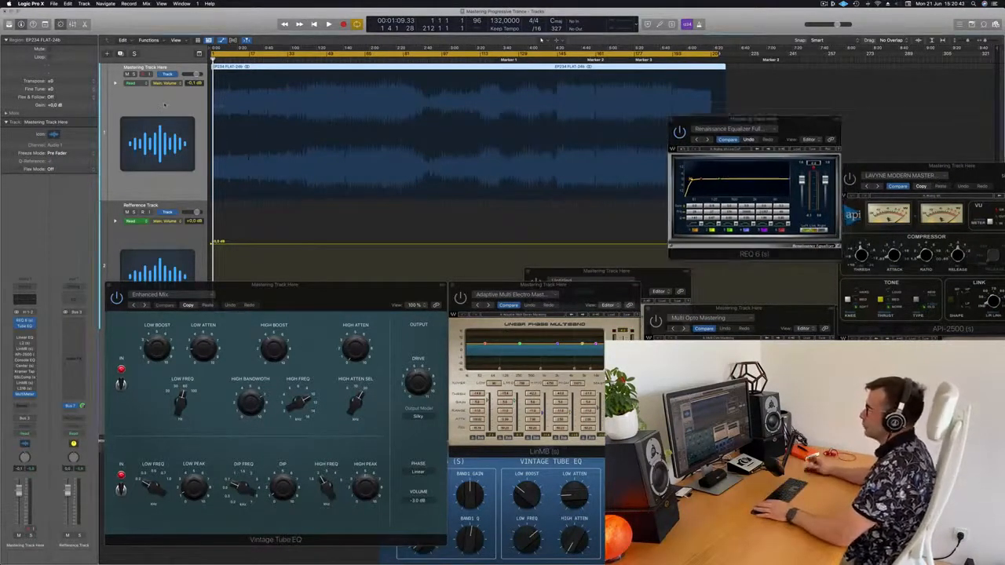
key(space)
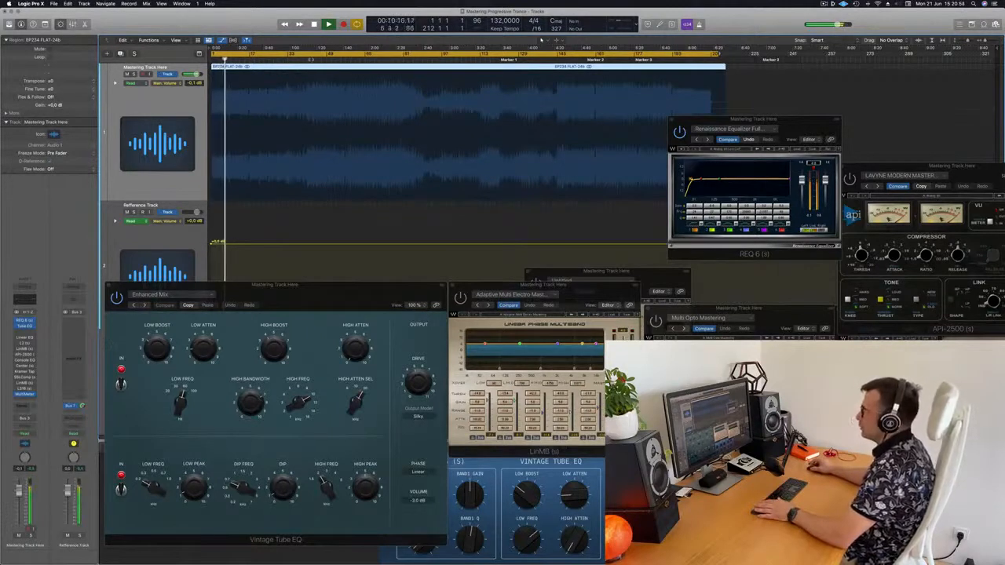
click(310, 59)
key(space)
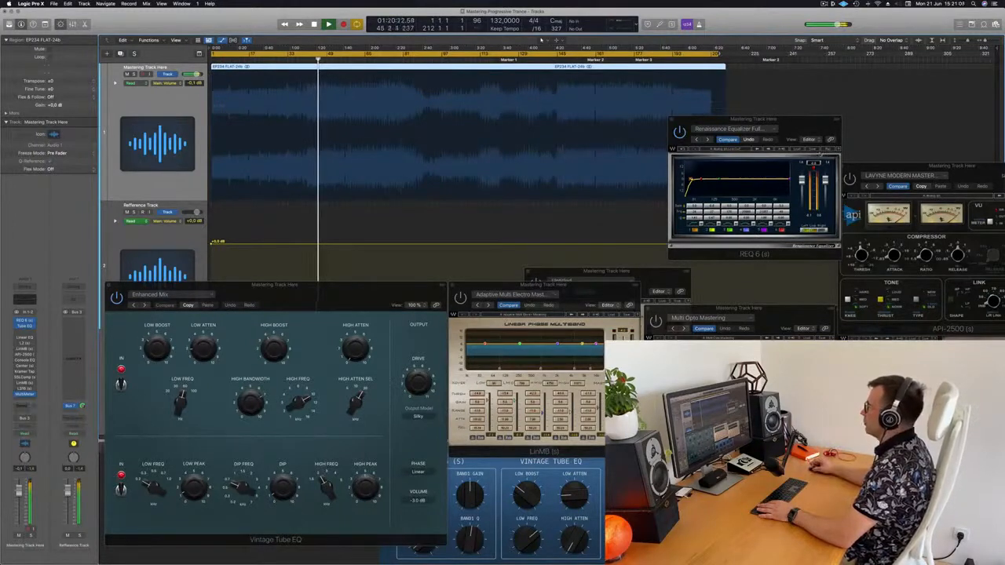
drag(813, 123, 841, 101)
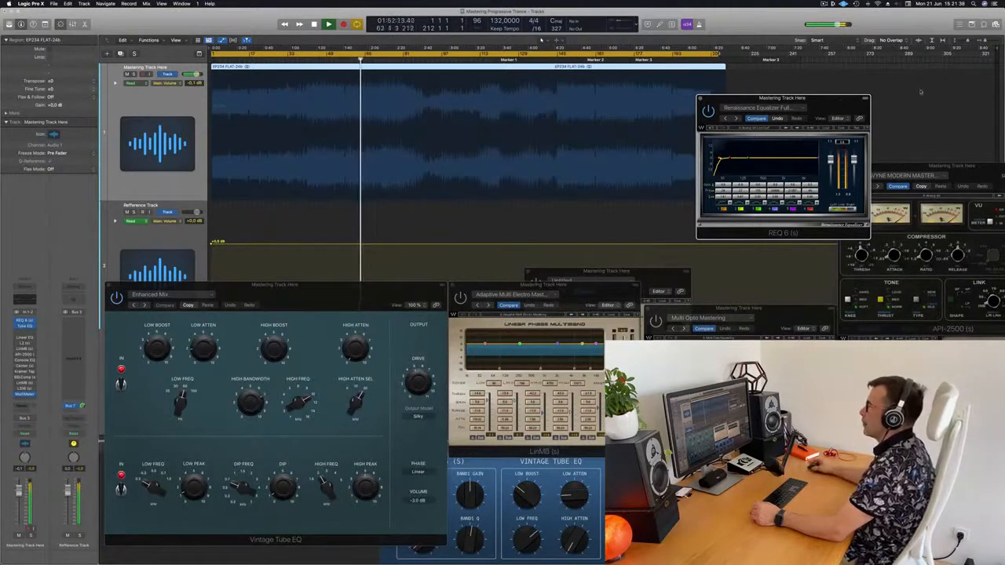
click(420, 60)
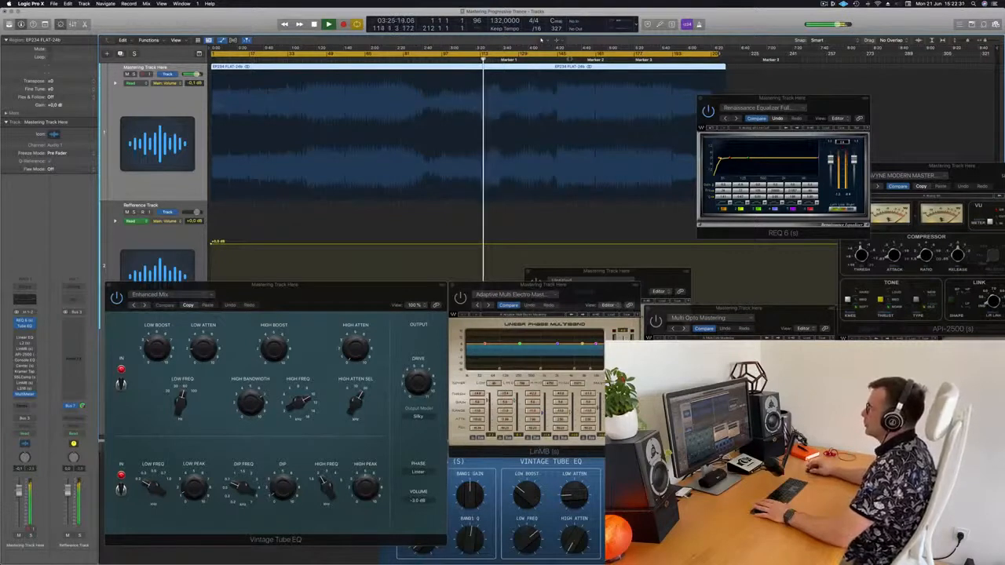
click(559, 59)
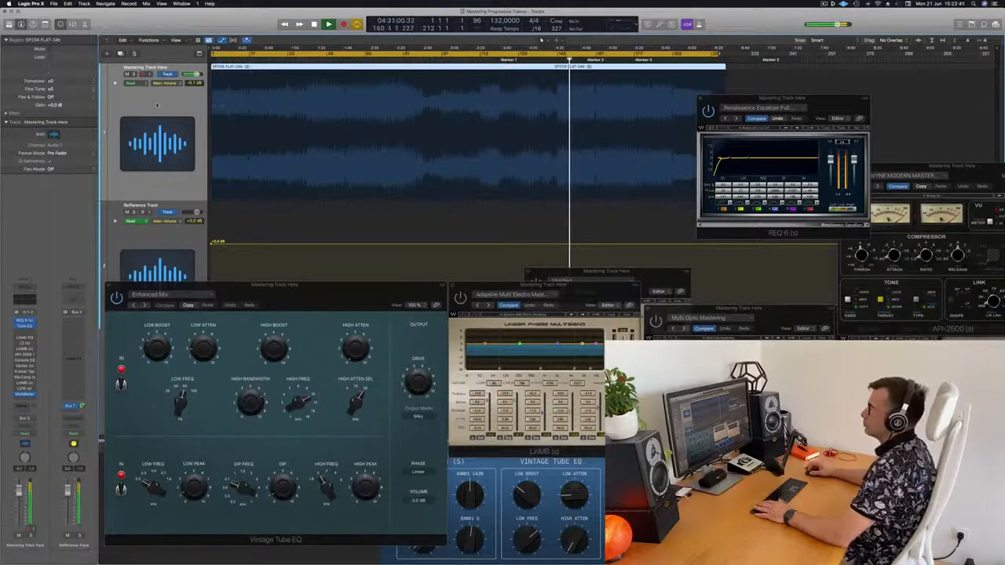
key(space)
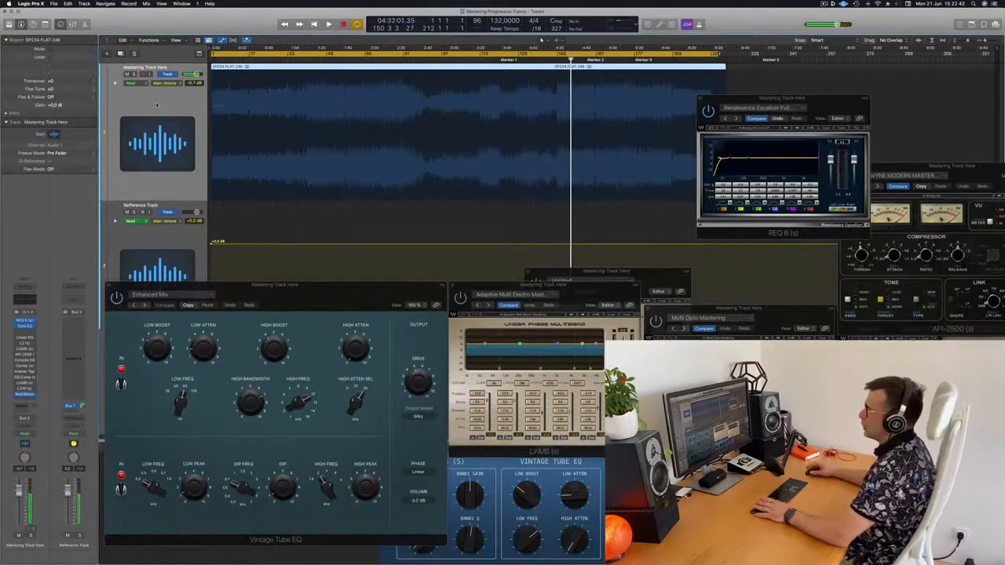
key(Return)
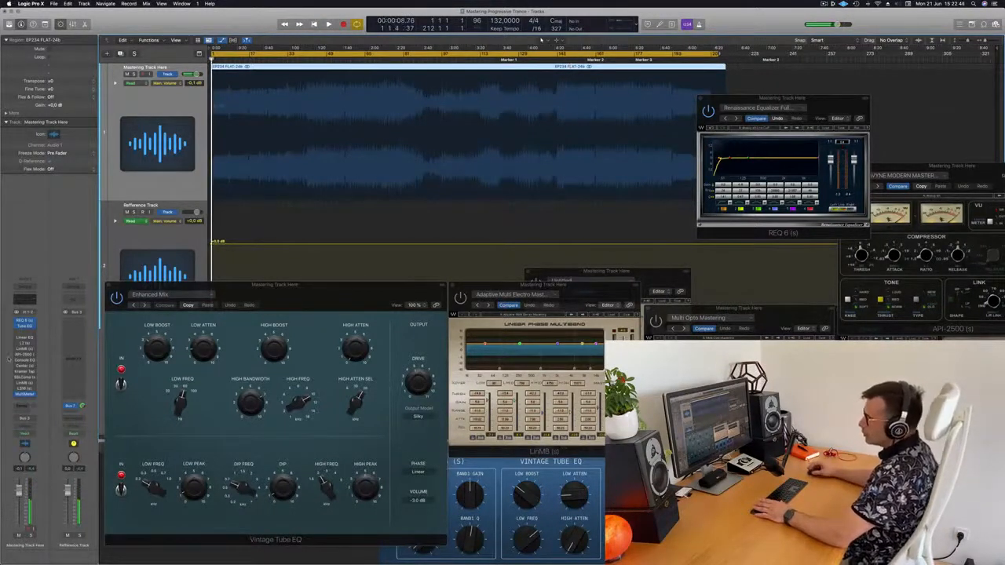
click(24, 340)
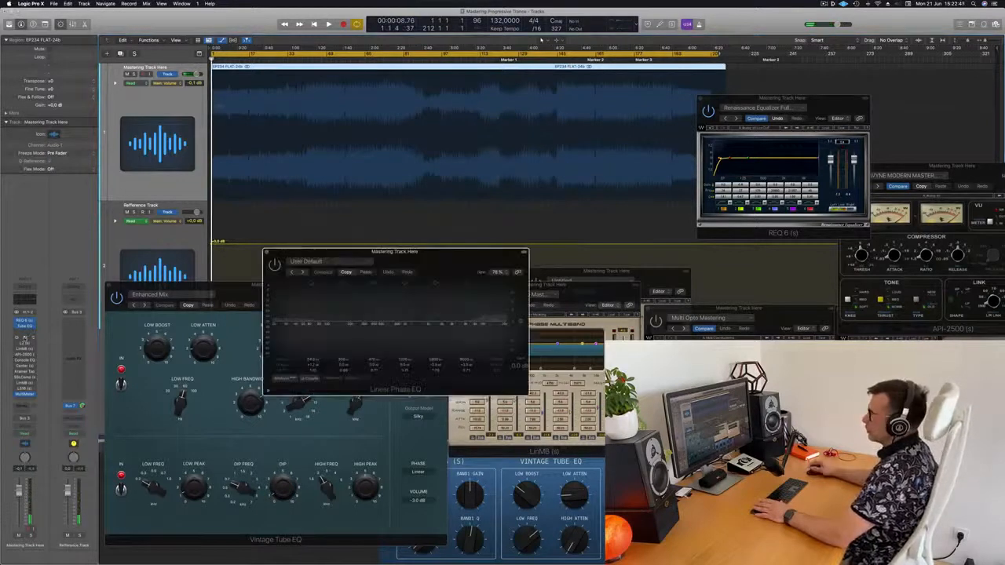
drag(432, 256, 520, 253)
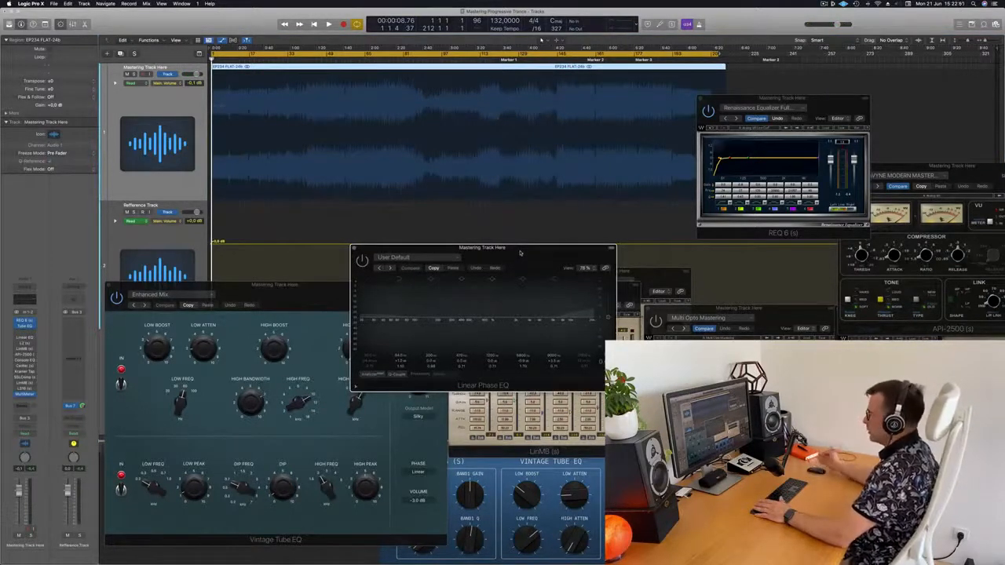
drag(519, 253, 704, 115)
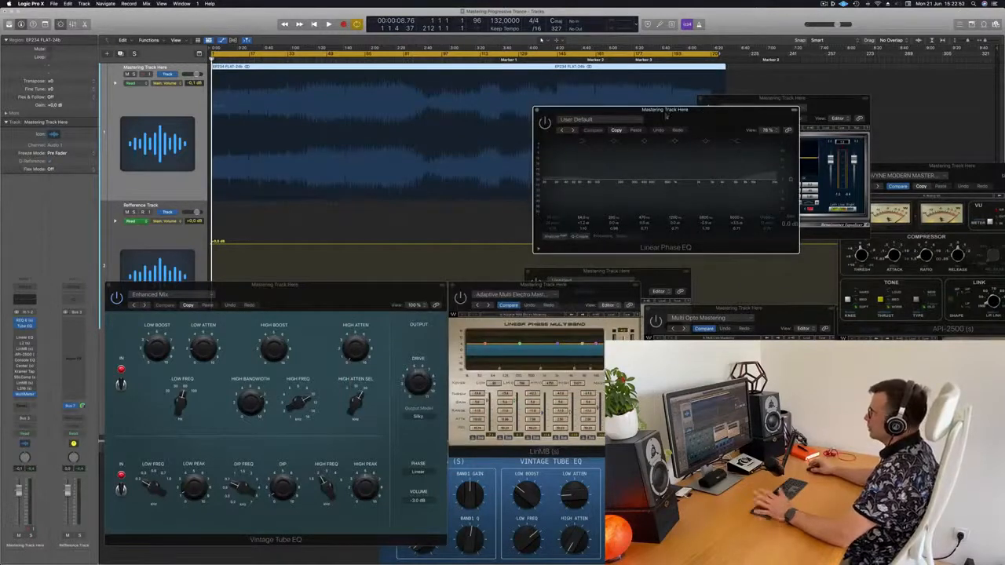
key(super+w)
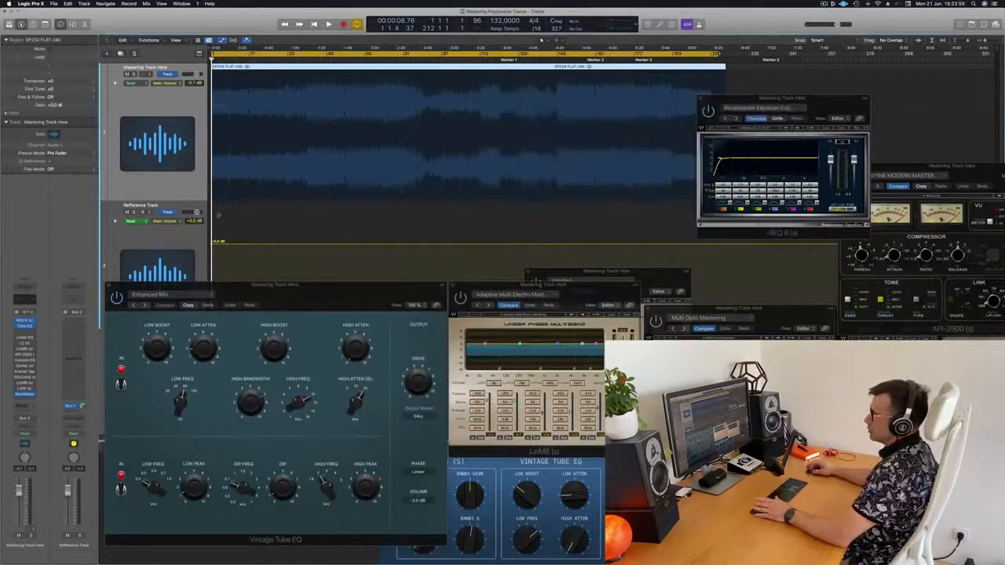
Bring the Vintage Tube EQ forward, play the track from the start to audition it, and close its window
click(25, 326)
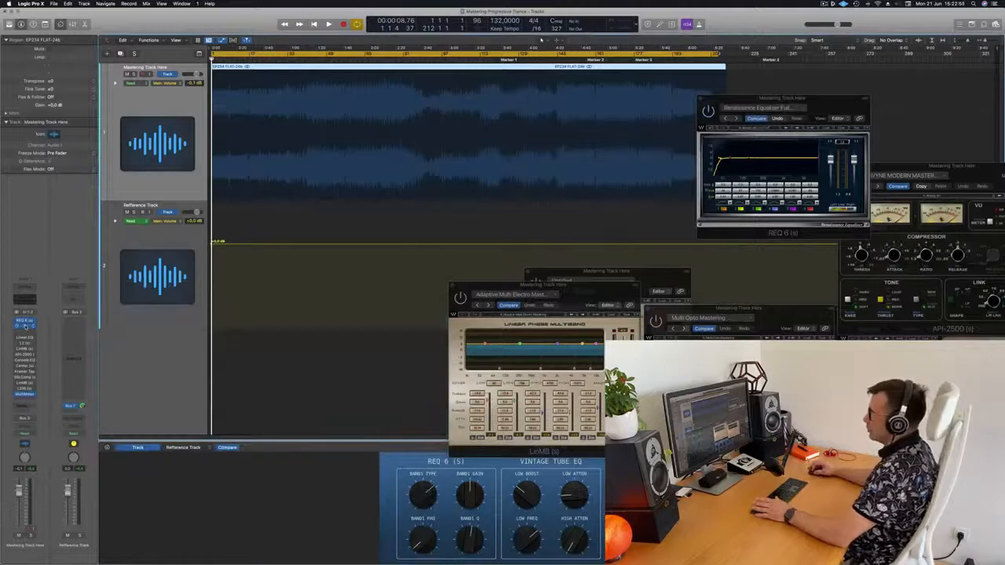
click(25, 326)
drag(311, 293, 540, 103)
key(space)
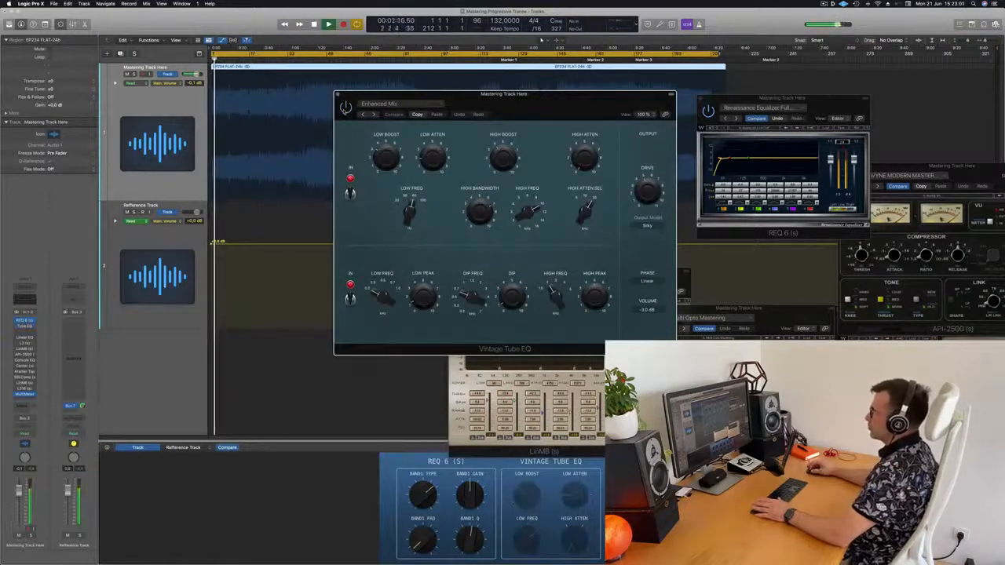
drag(523, 100, 661, 143)
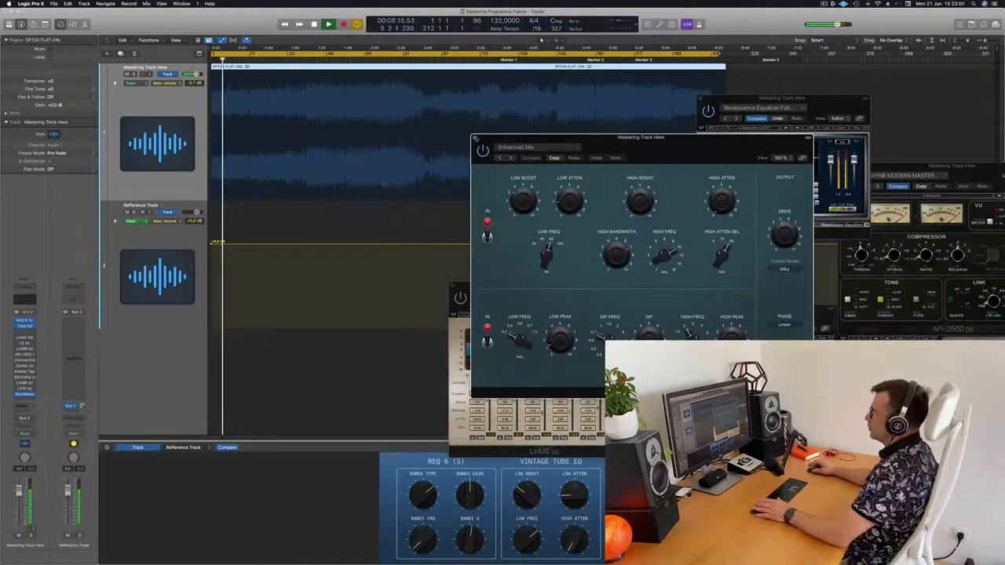
click(476, 139)
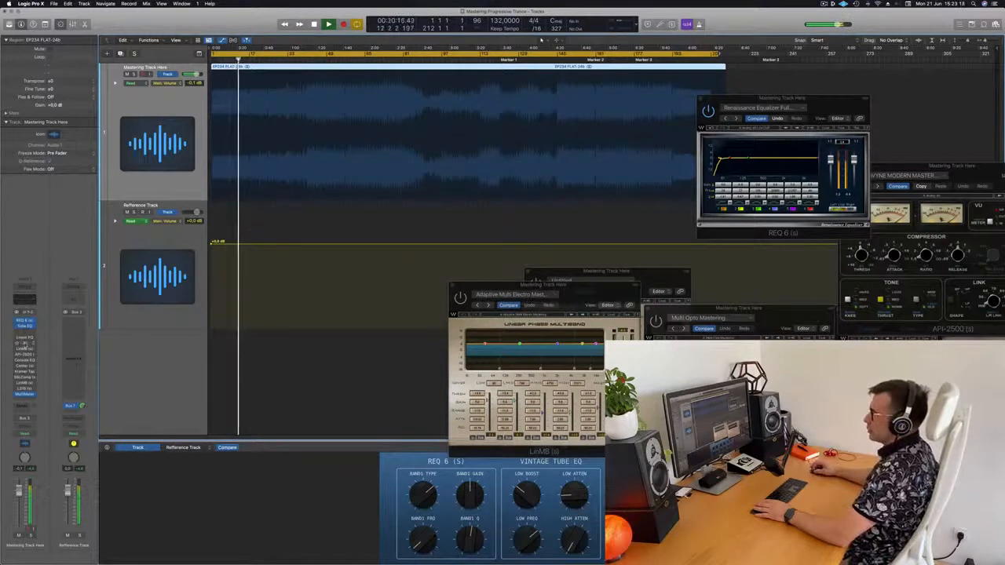
Bring up the L2 Ultramaximizer on the mastering track, activate it, and audition the section before the breakdown
click(25, 343)
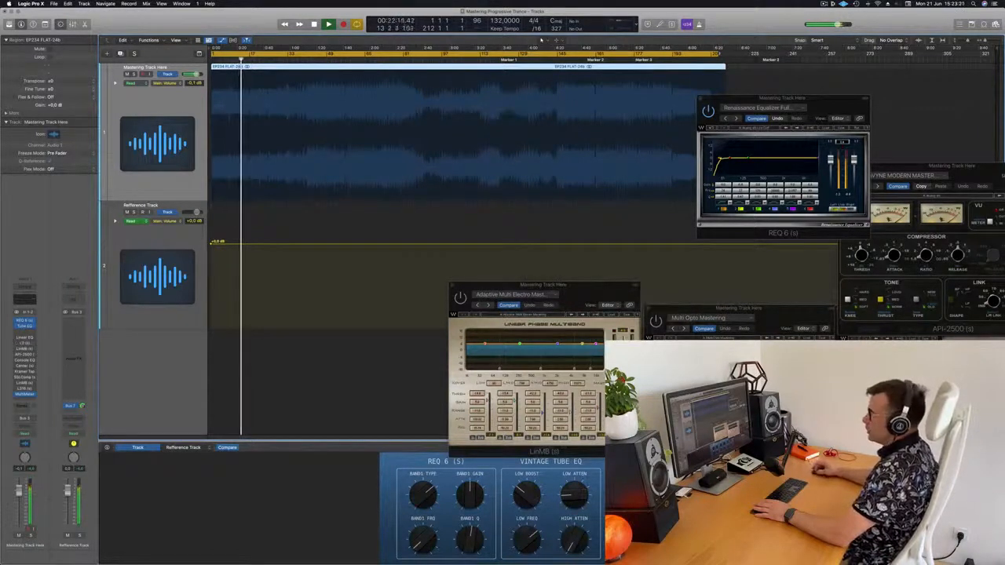
click(25, 343)
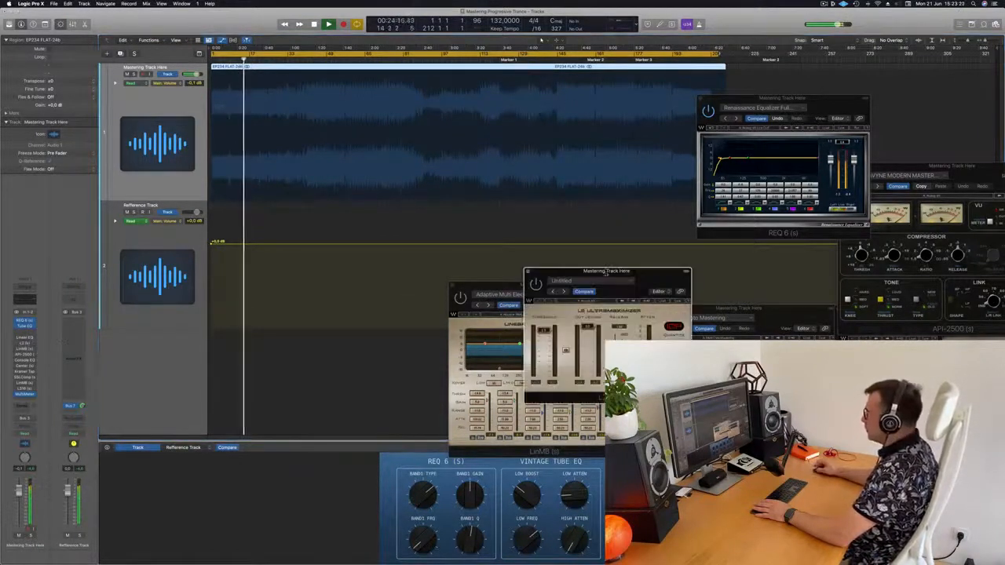
drag(606, 274, 459, 169)
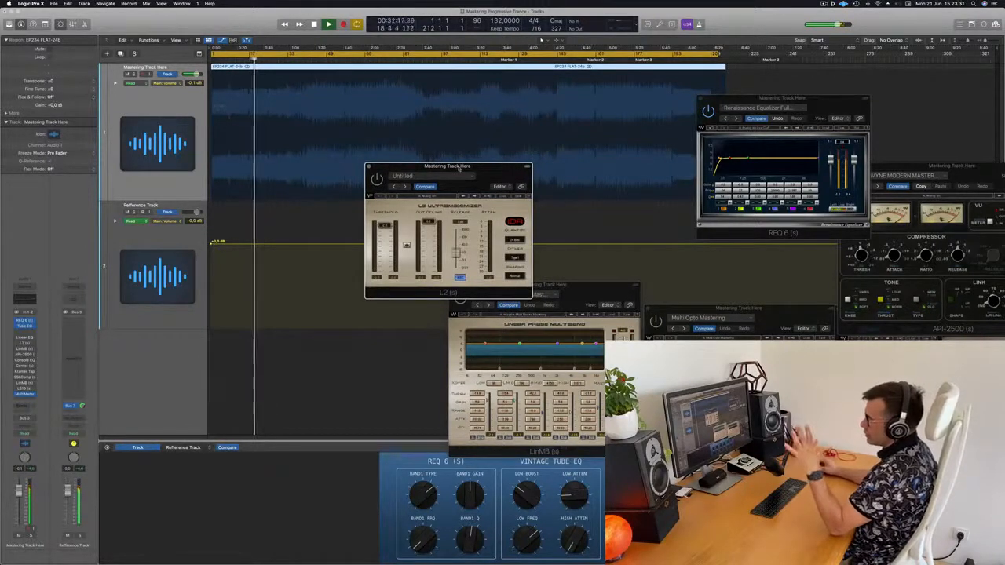
drag(458, 168, 496, 167)
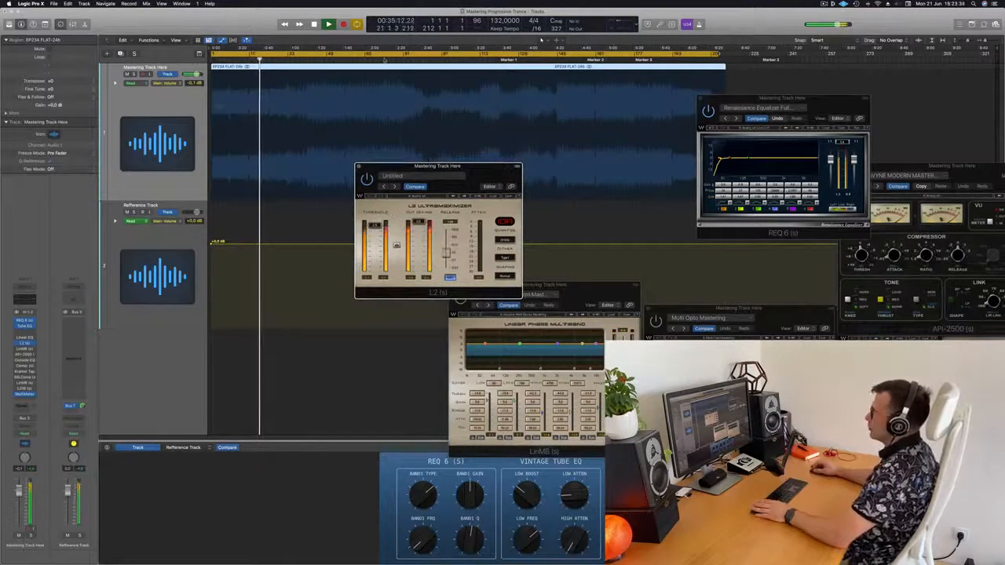
click(386, 60)
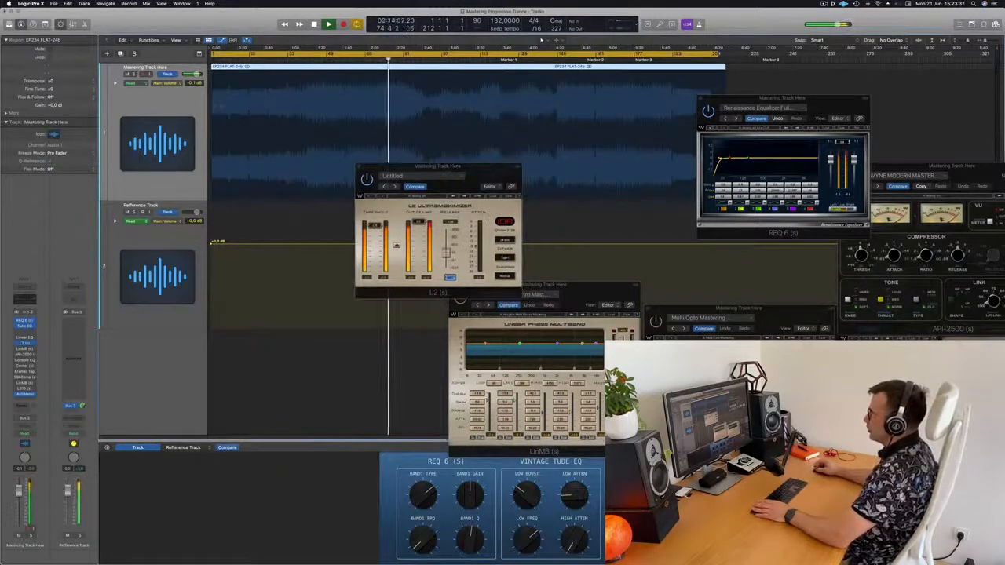
click(478, 168)
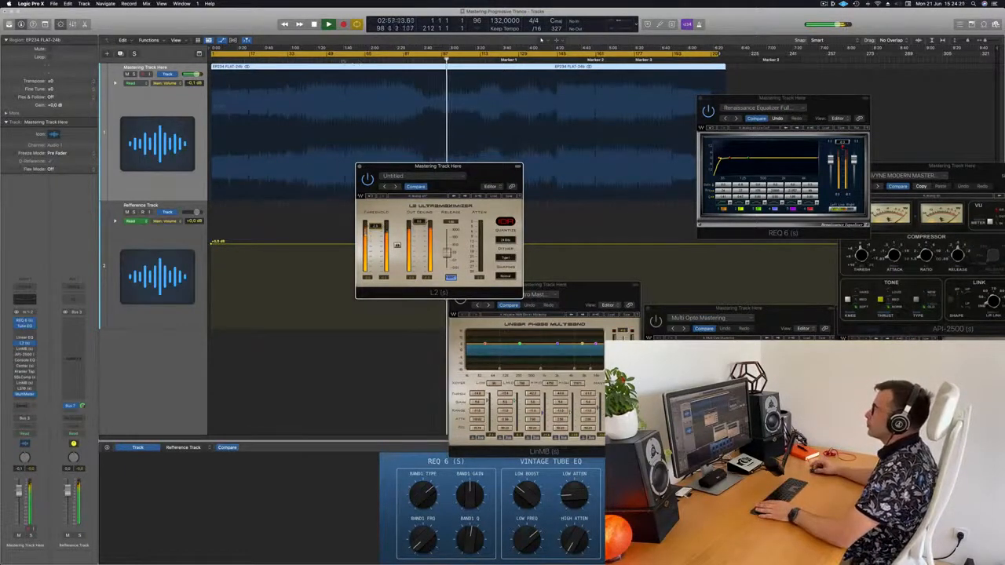
click(346, 57)
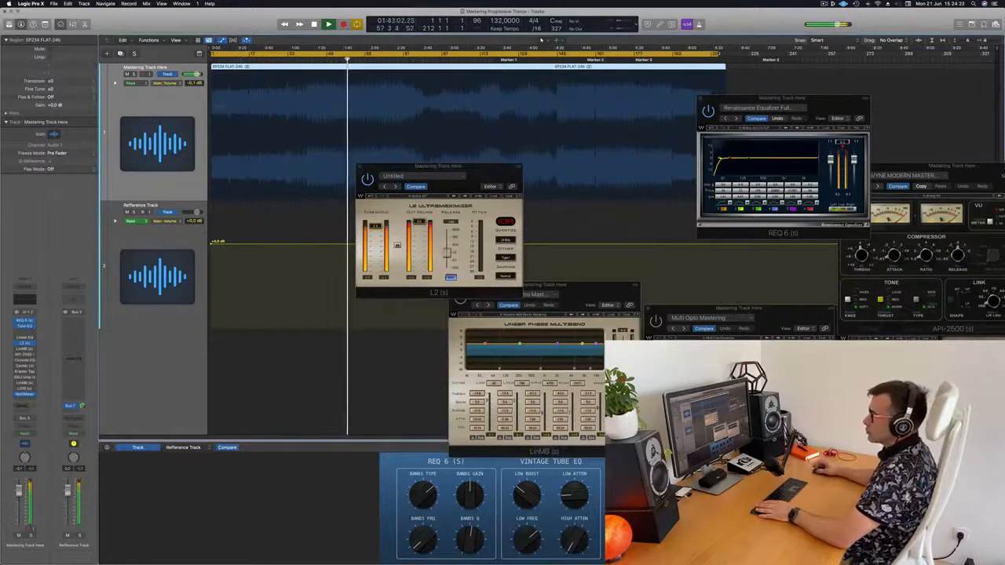
Close the L2 window, bring the LinMB multiband compressor forward over the arrangement, and activate it
click(25, 349)
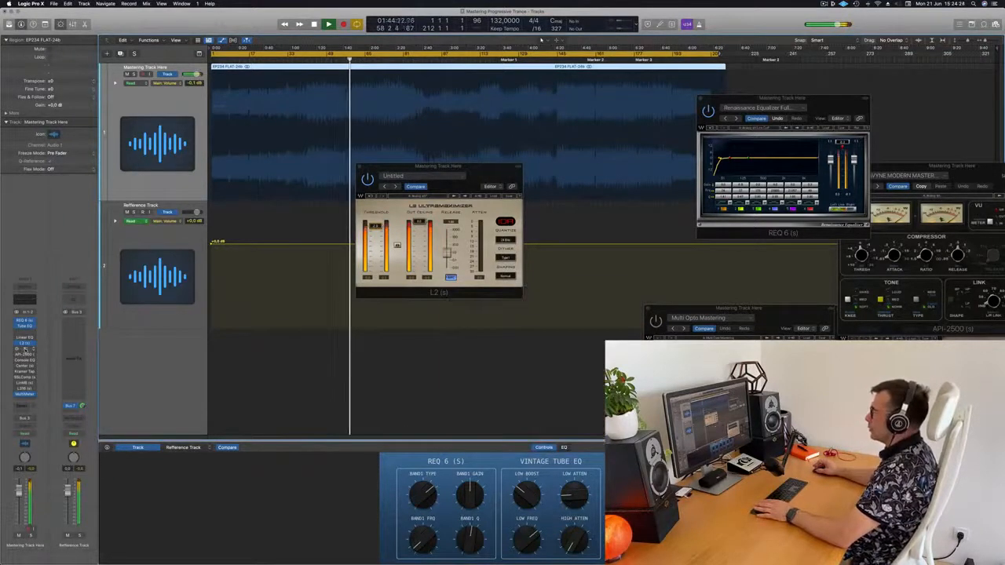
click(25, 349)
drag(450, 168, 413, 168)
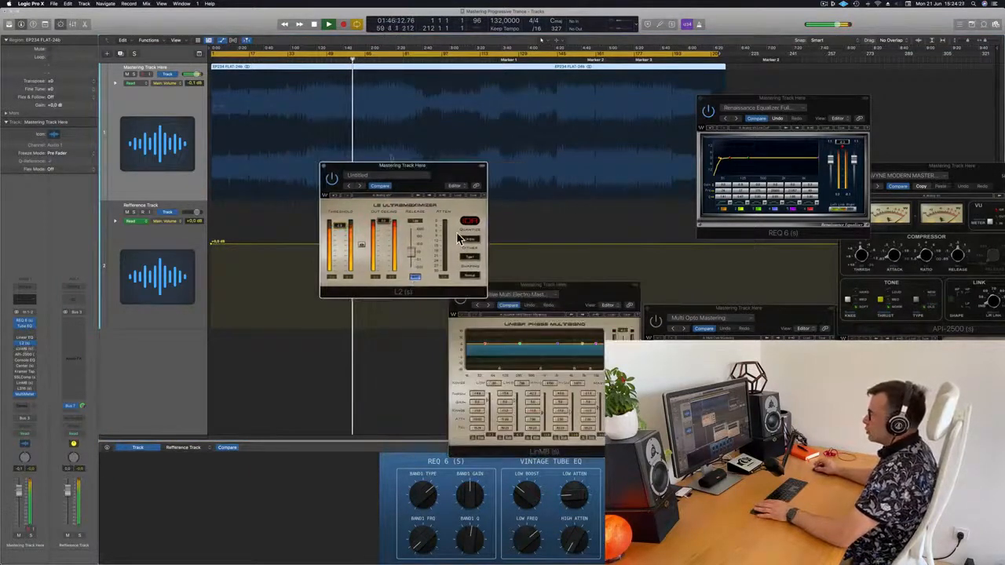
click(322, 166)
drag(588, 289, 492, 166)
click(345, 185)
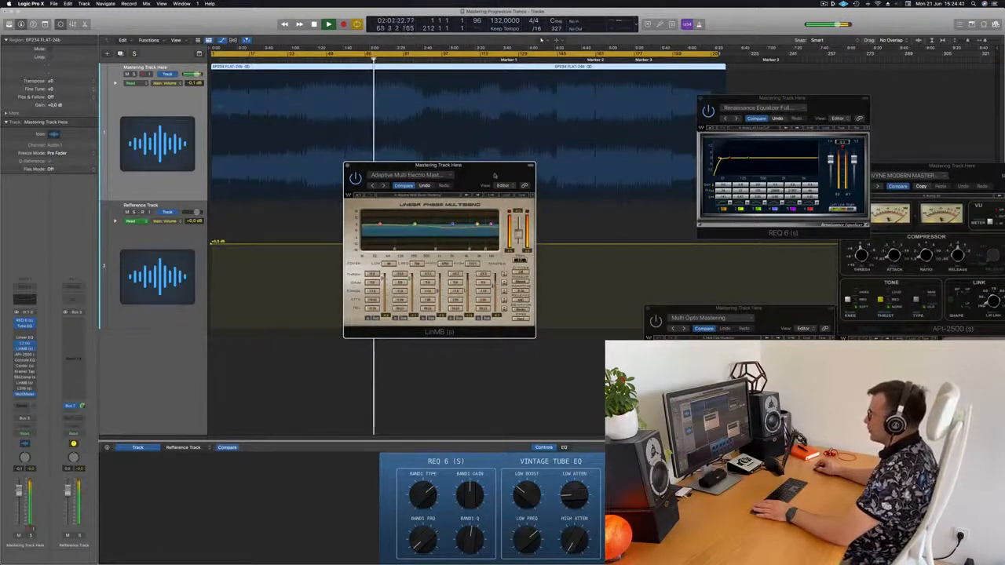
Audition the LinMB multiband compressor by replaying the section before the breakdown, and close its window
drag(494, 175, 519, 161)
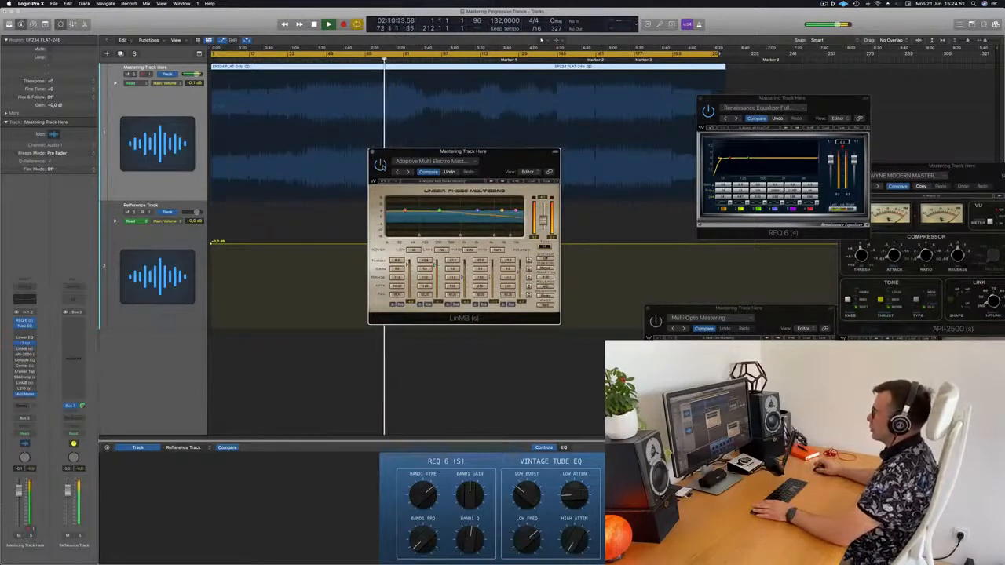
click(358, 60)
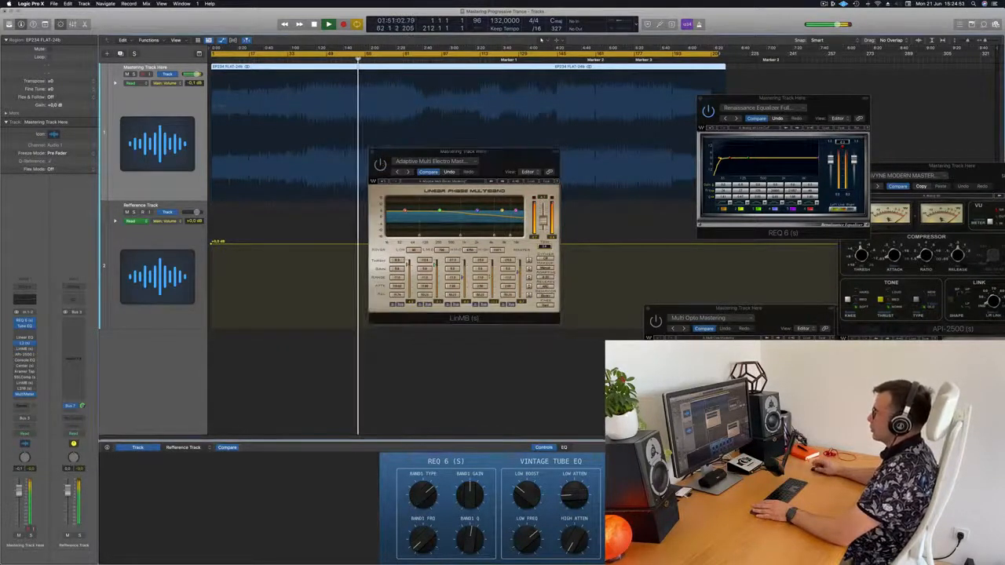
drag(522, 152, 519, 154)
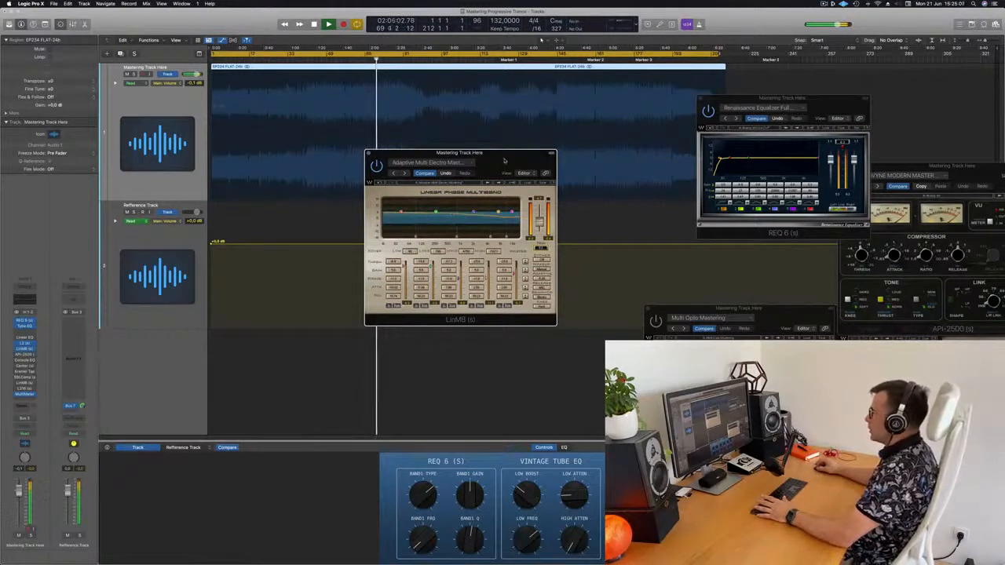
drag(505, 161, 494, 163)
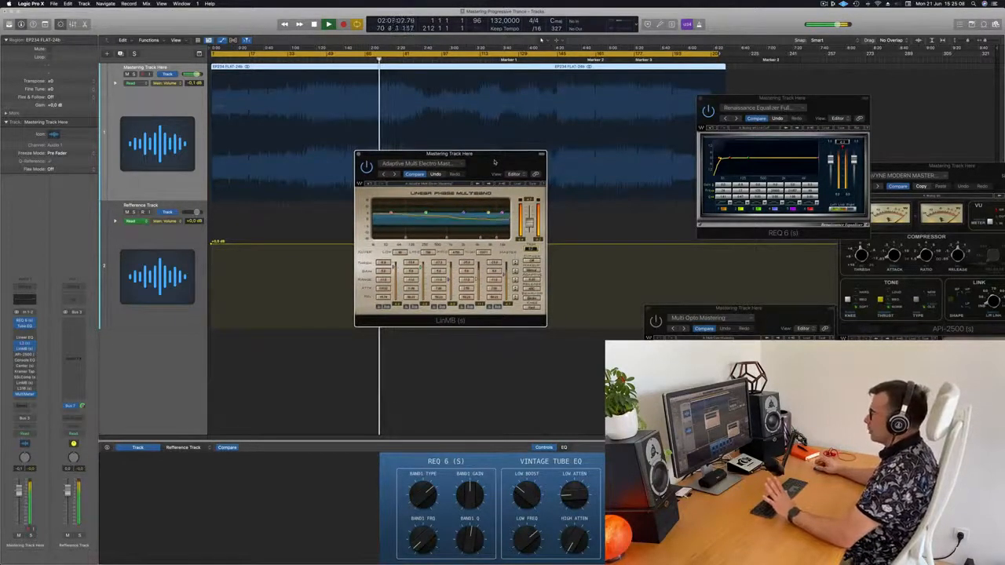
drag(495, 162, 524, 157)
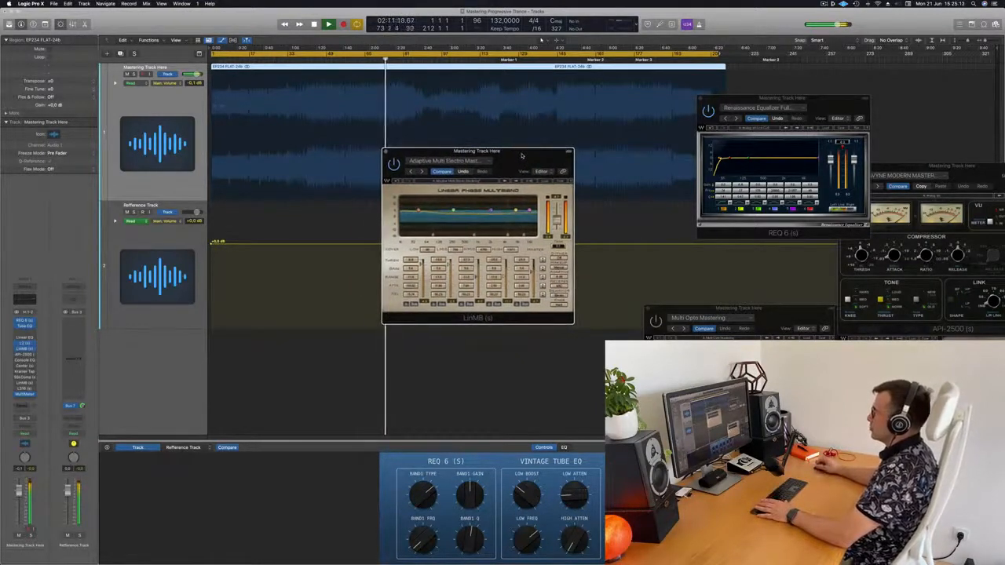
click(332, 61)
drag(521, 162, 518, 164)
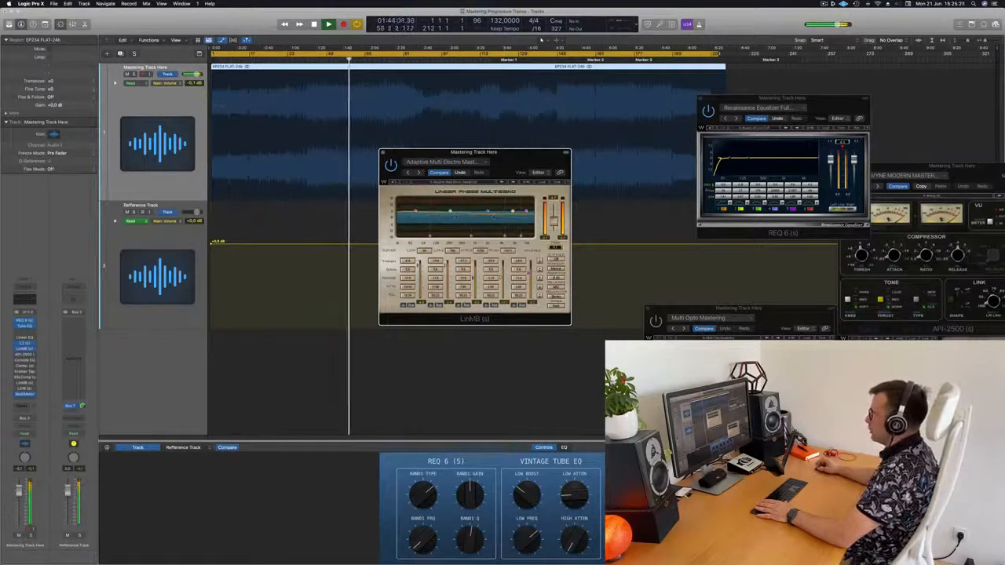
drag(519, 156, 535, 156)
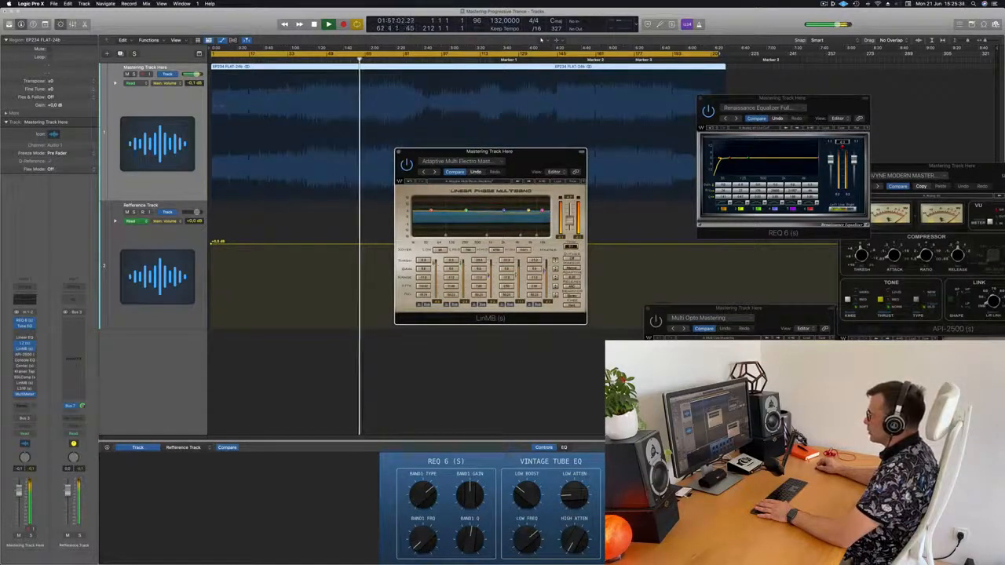
click(398, 152)
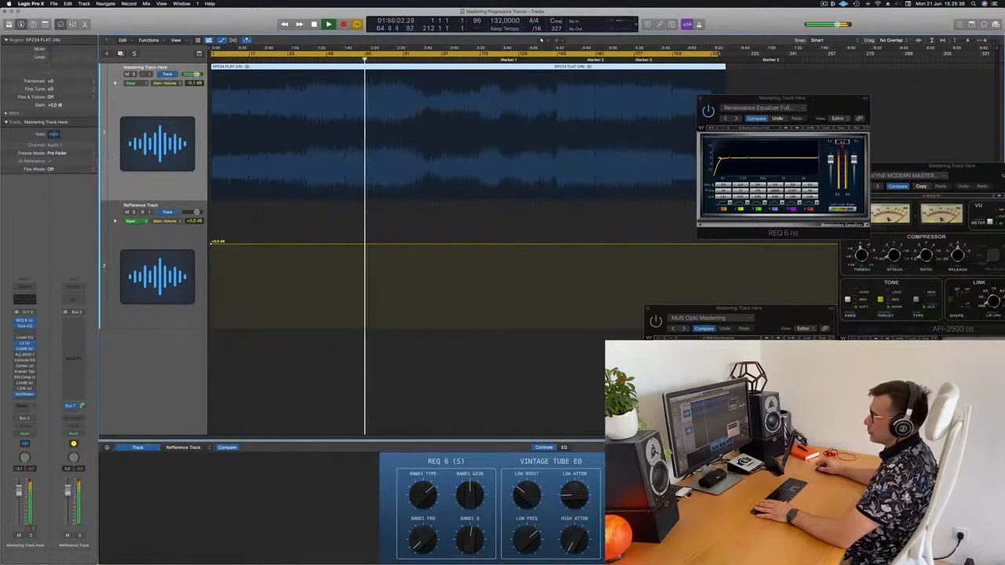
Bring the API-2500 compressor forward over the arrangement and activate it on the mastering track
click(24, 355)
click(24, 356)
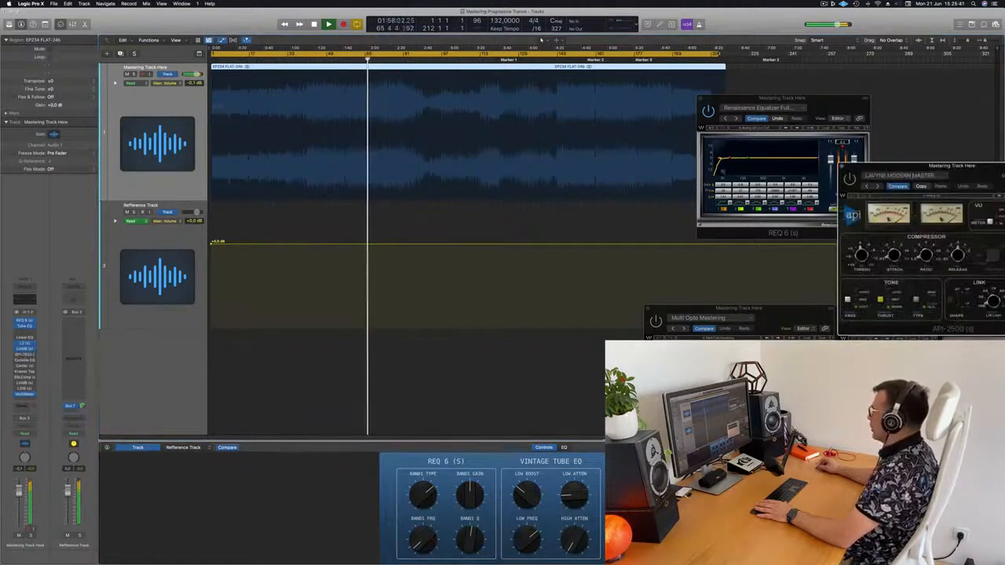
drag(994, 170, 569, 188)
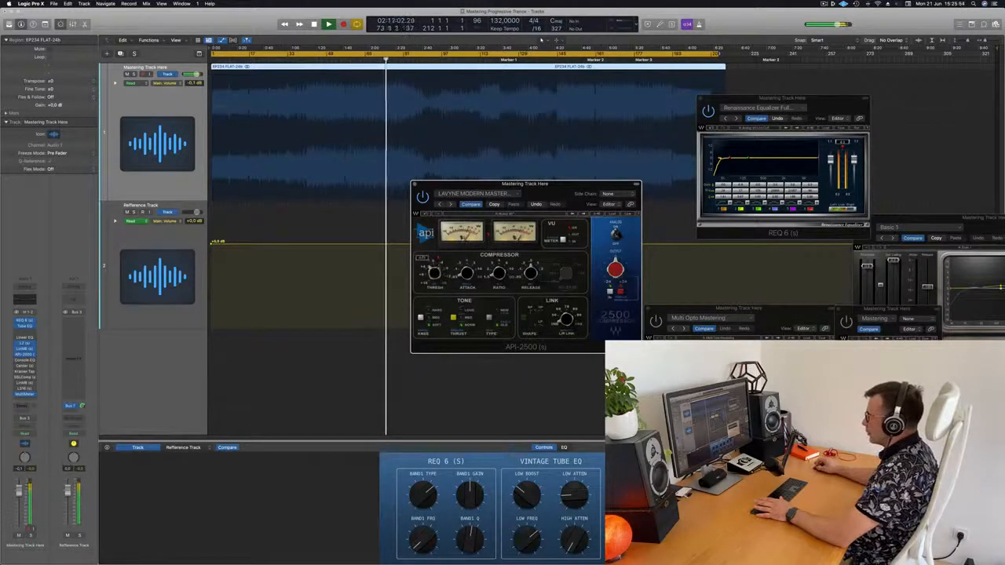
Audition the API-2500 on the section before the breakdown and from the track's start, and close its window
click(356, 60)
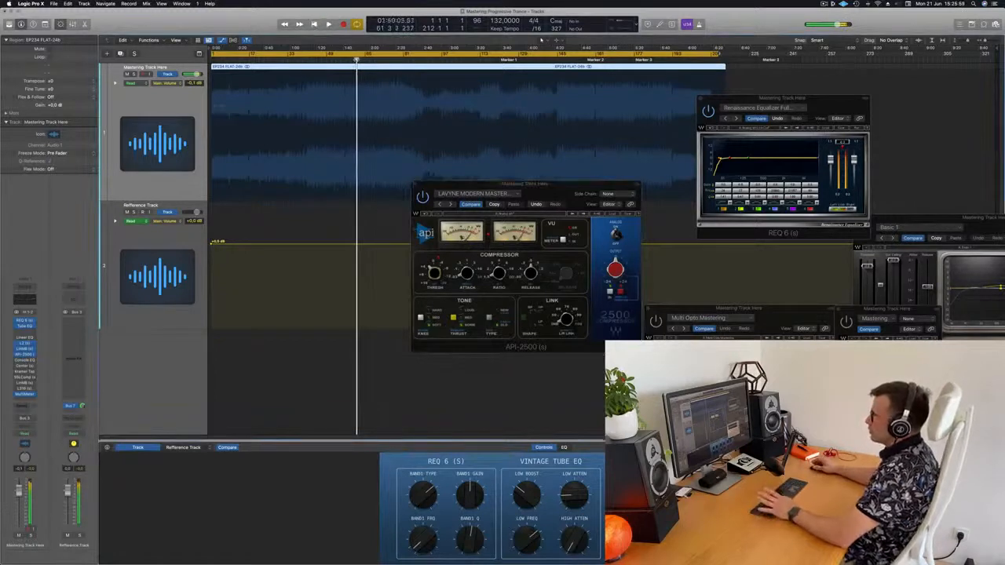
key(Return)
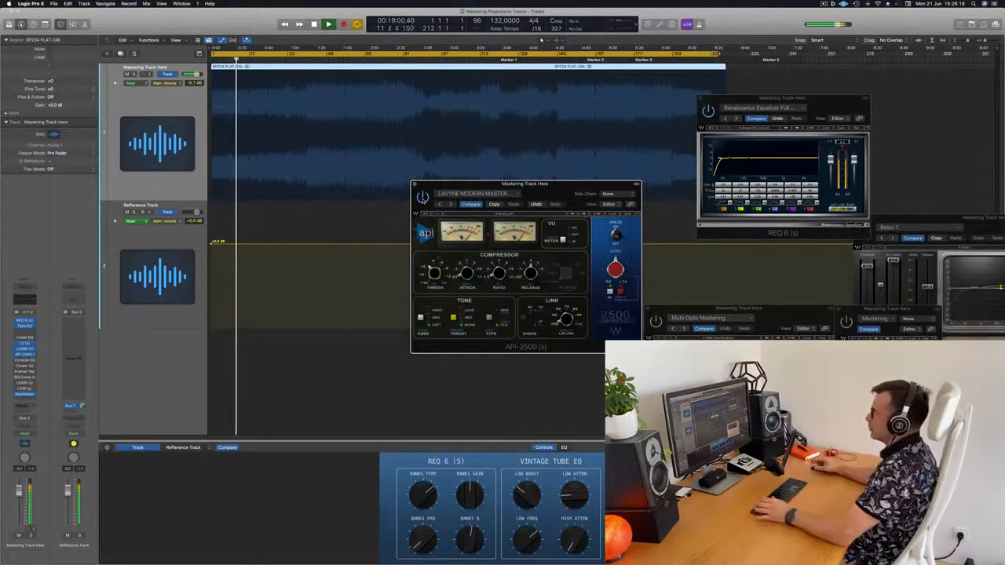
drag(560, 190, 525, 191)
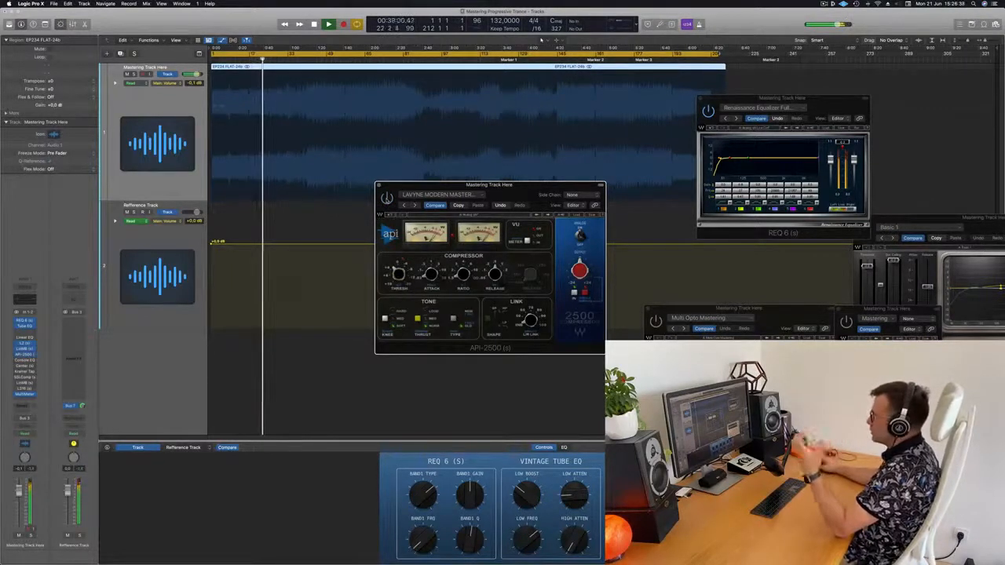
click(378, 185)
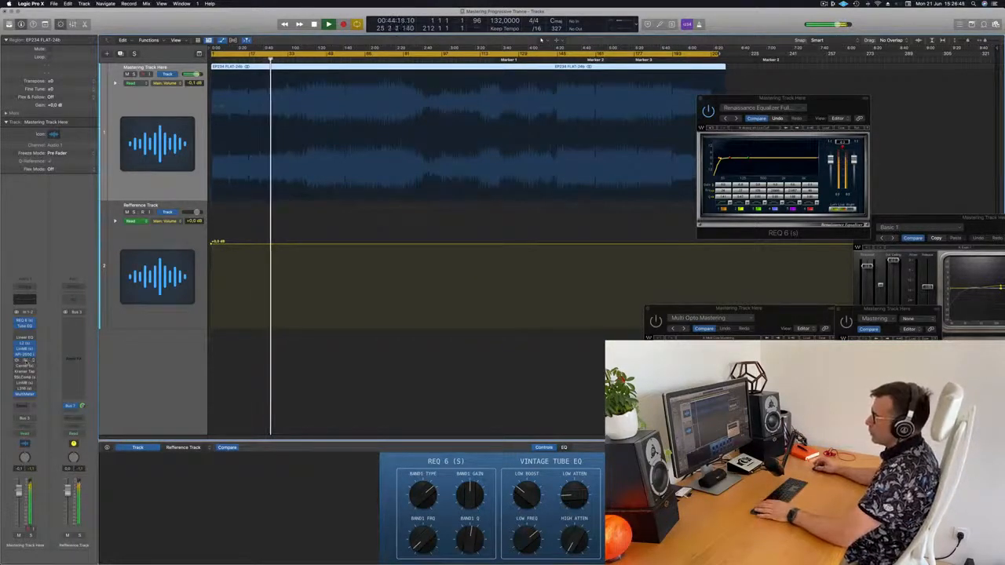
Open the Vintage Console EQ on the mastering track, activate it, and place its window below the waveform
click(25, 361)
drag(332, 96, 300, 182)
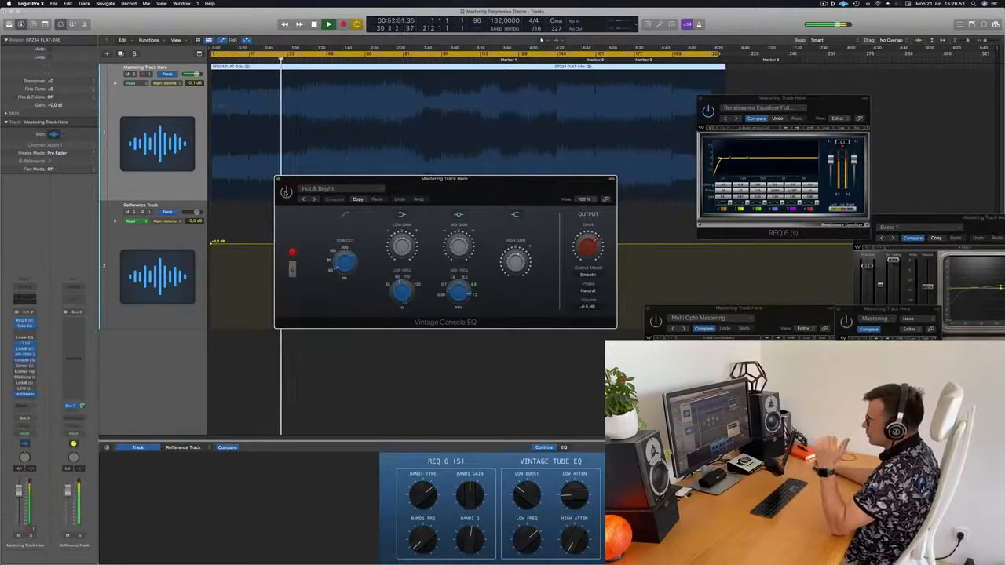
drag(509, 188, 526, 240)
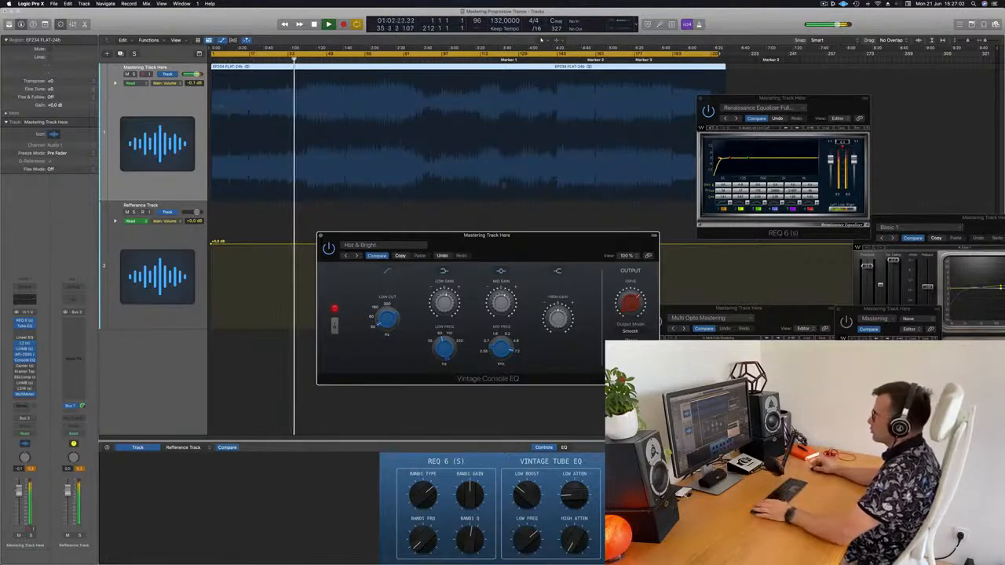
drag(535, 244, 531, 243)
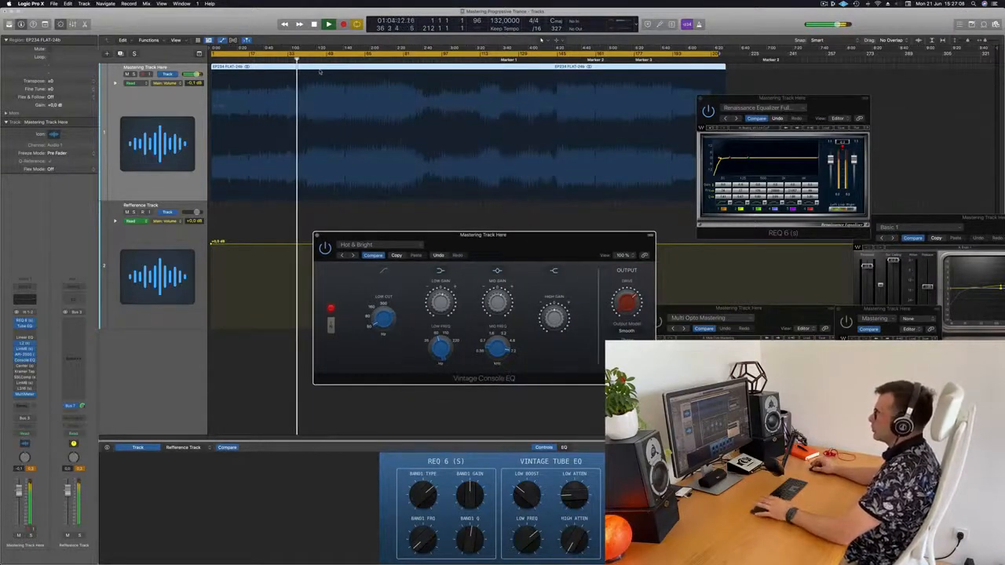
Replay the intro from around bar 9 and compare the sound with the Vintage Console EQ bypassed and re-enabled
key(space)
key(space)
click(230, 61)
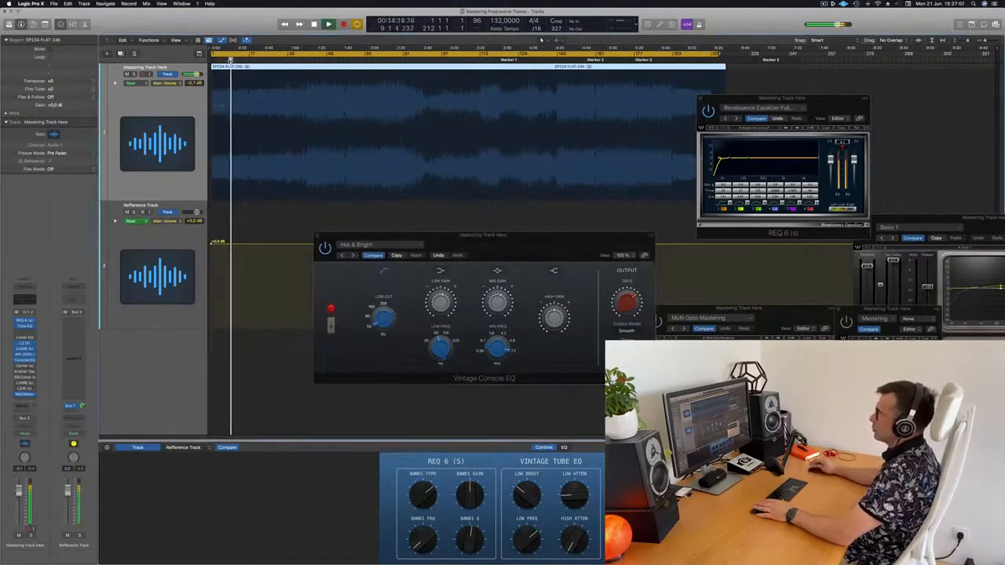
click(324, 250)
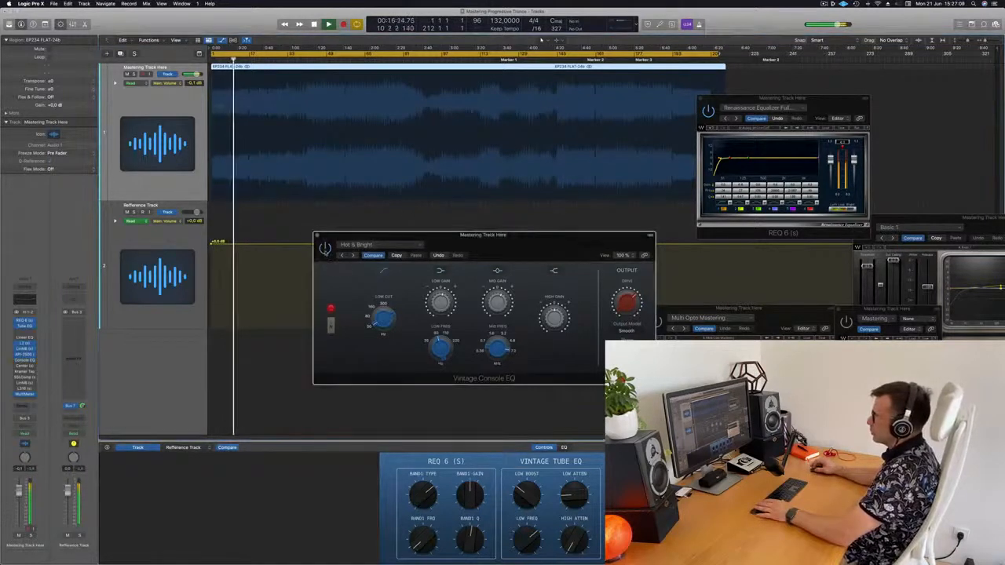
click(325, 250)
drag(527, 243, 541, 228)
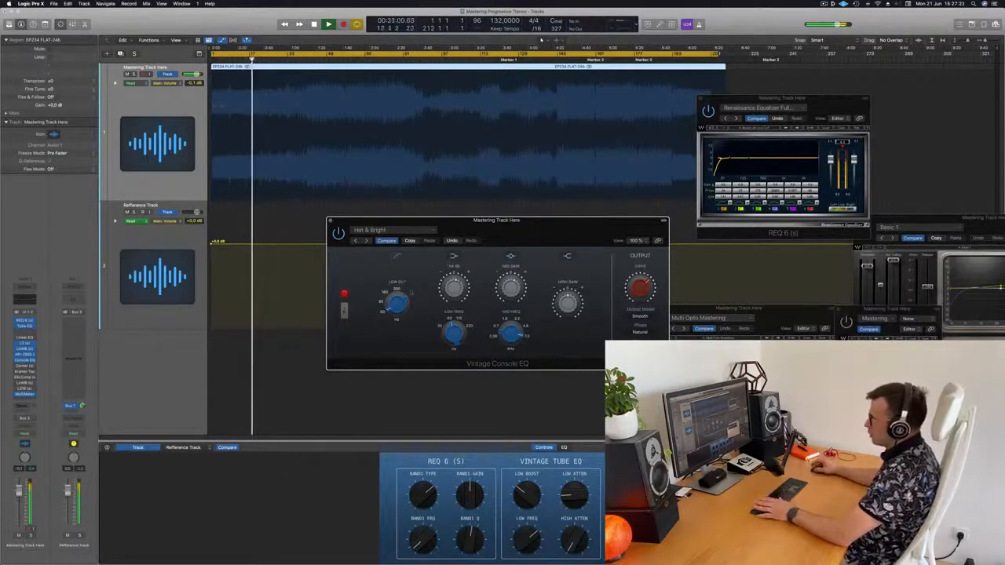
Switch the Vintage Console EQ's equalizer section off and on again to compare, and close the plug-in window
click(344, 311)
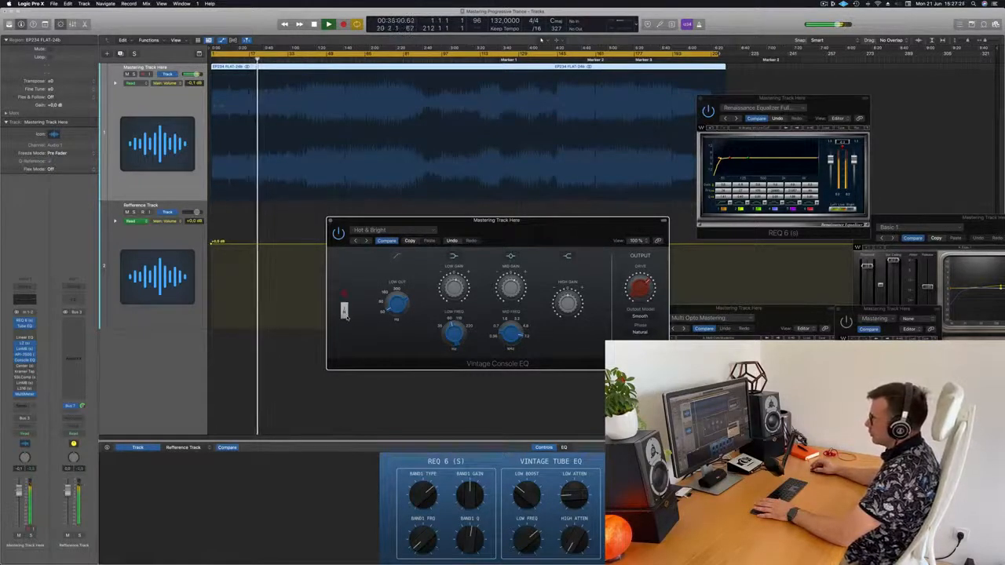
click(344, 311)
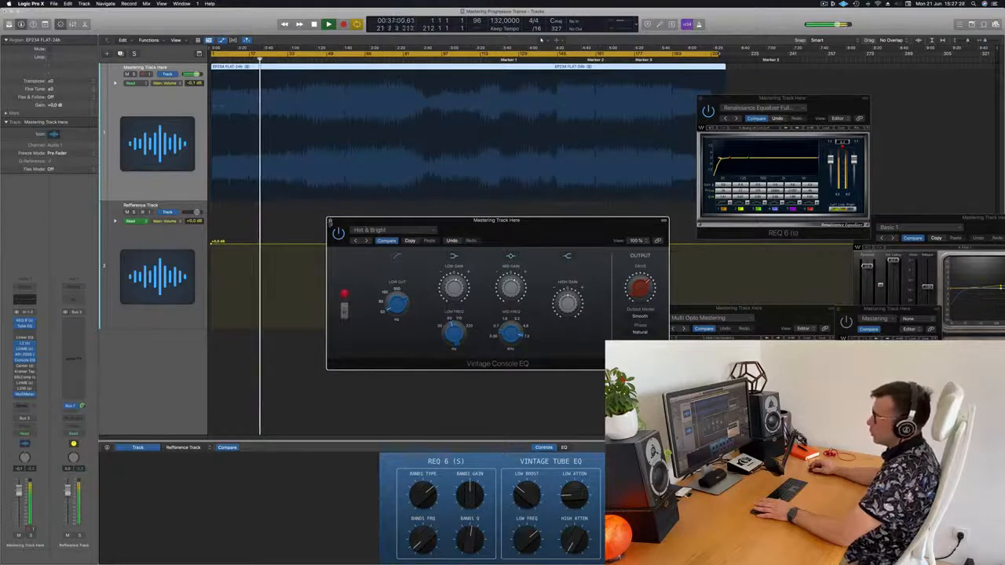
click(330, 220)
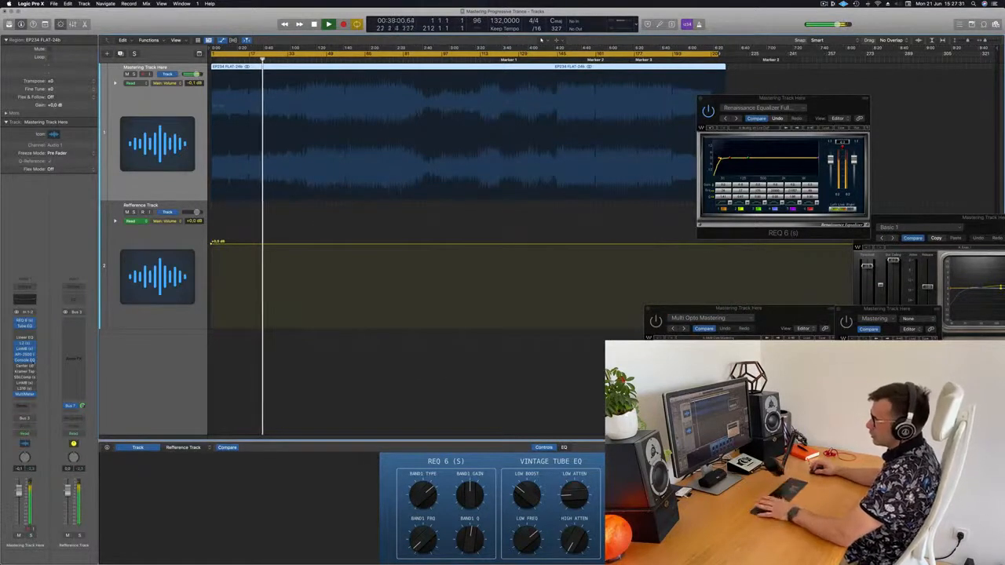
Open the Center plug-in, activate it over the arrangement, and audition it from around bar 58
click(25, 366)
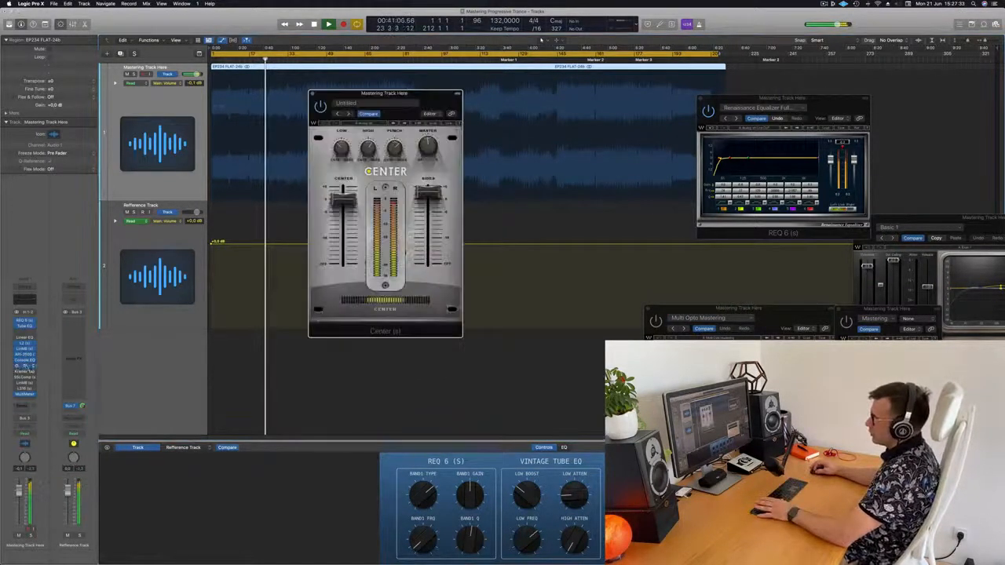
drag(413, 101, 458, 136)
key(Return)
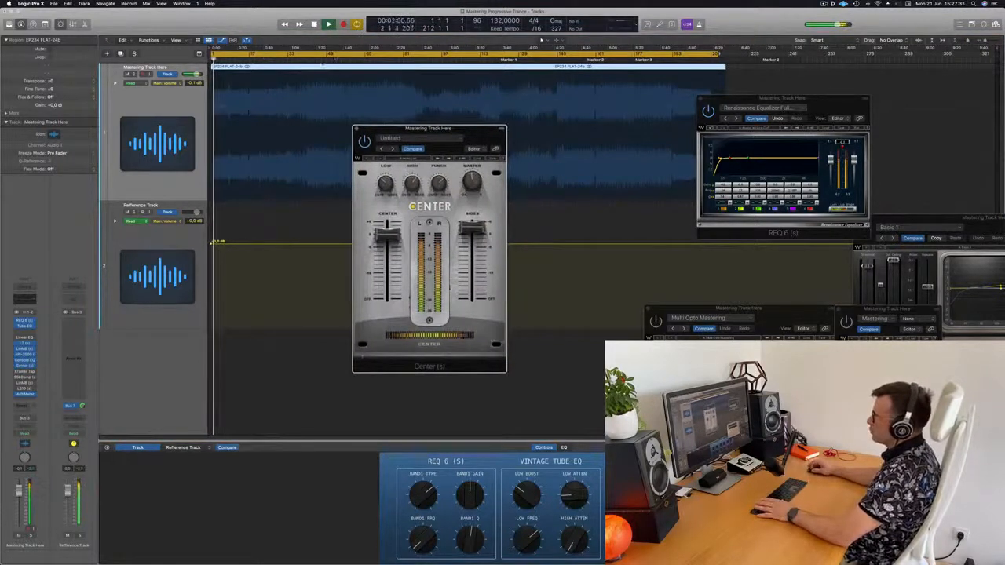
click(344, 60)
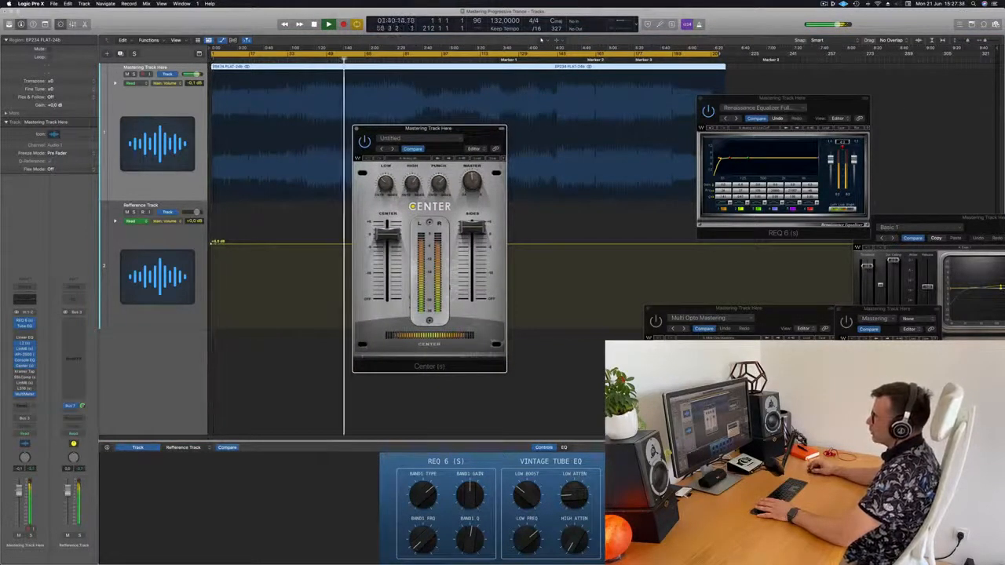
drag(481, 134, 508, 150)
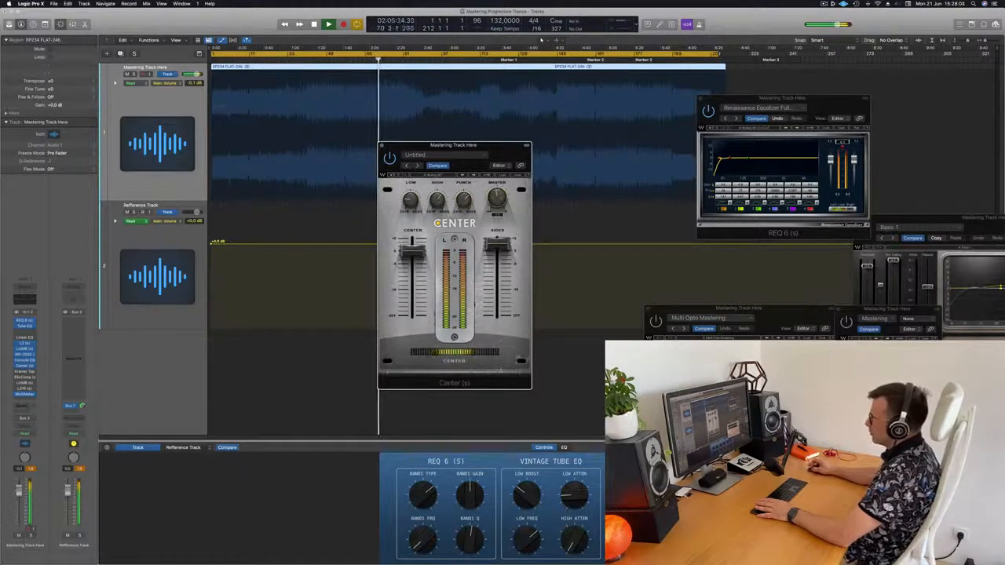
drag(472, 145, 559, 182)
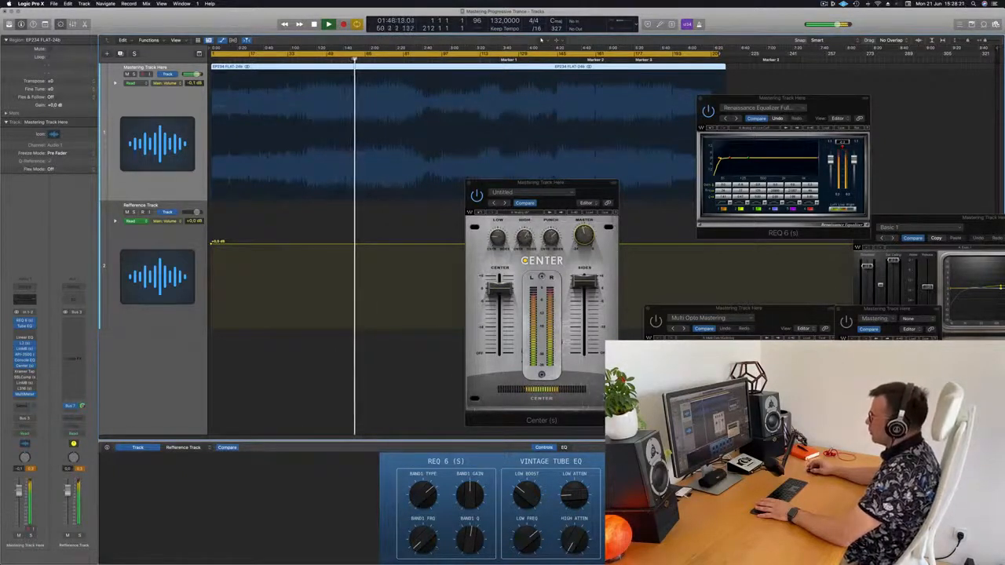
Demonstrate the Center plug-in's Sides fader by lowering it nearly to the minimum and raising it back to its starting level
click(552, 239)
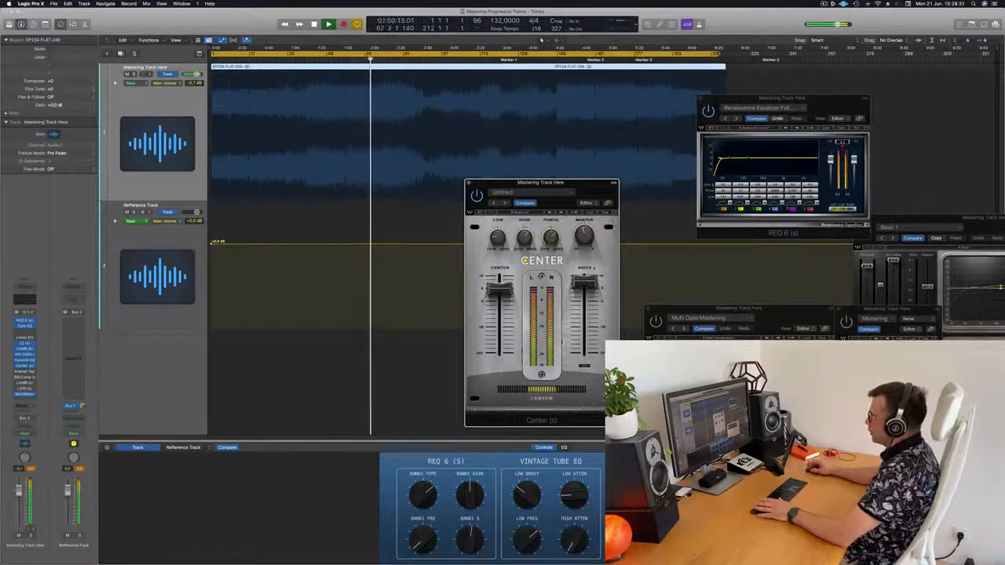
drag(584, 282, 584, 355)
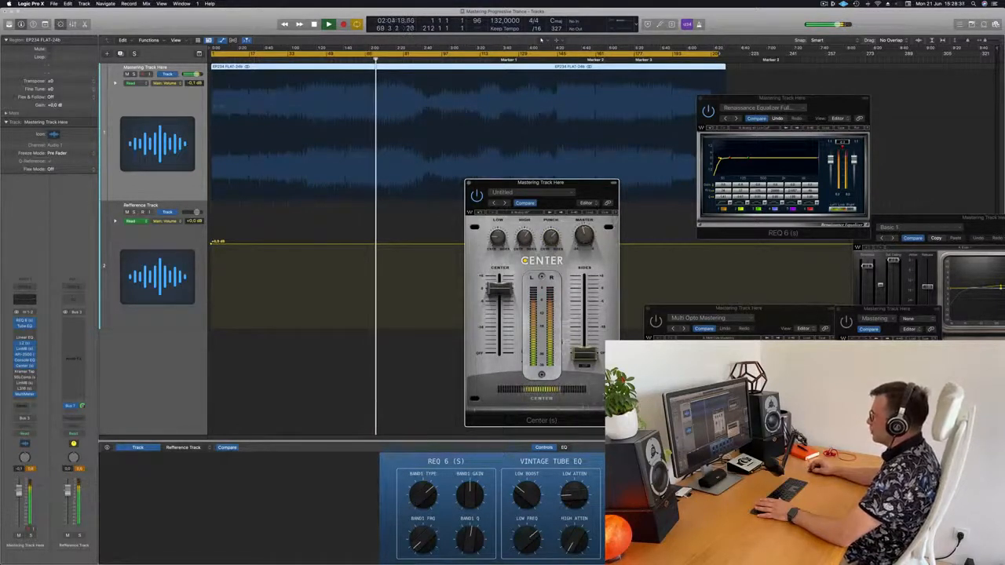
drag(584, 358, 584, 284)
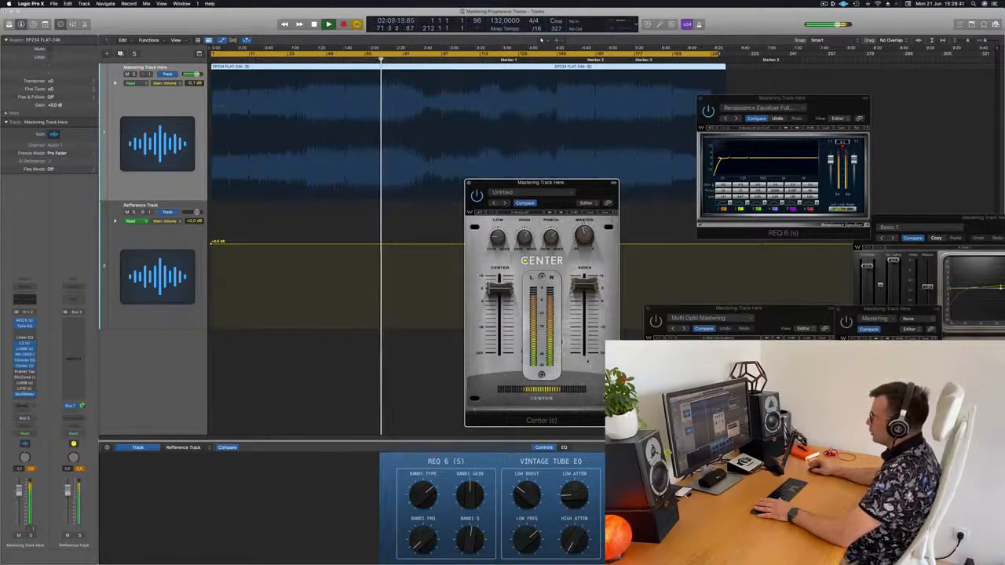
drag(584, 284, 585, 281)
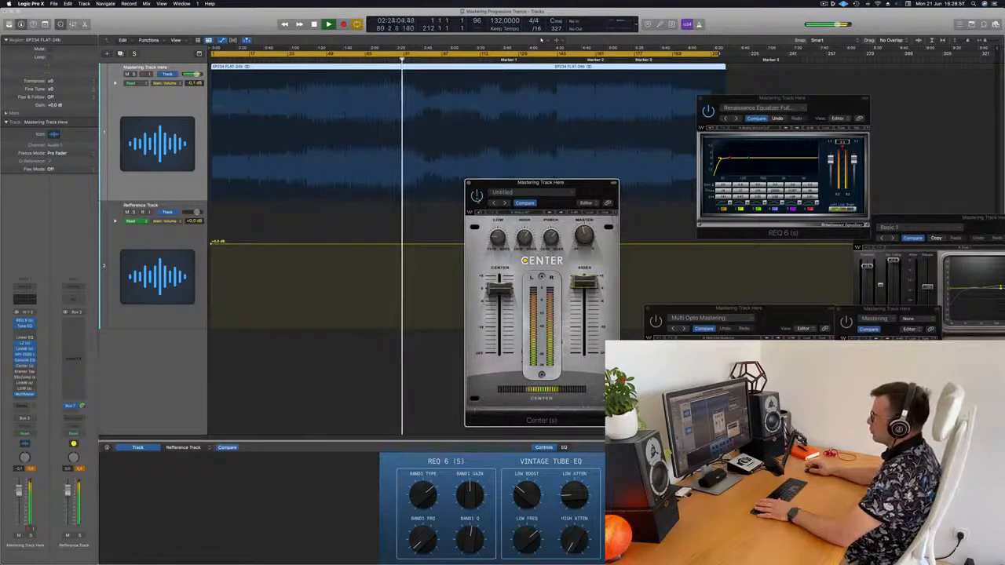
Replay the section before the breakdown through the Center plug-in and close its window
click(380, 58)
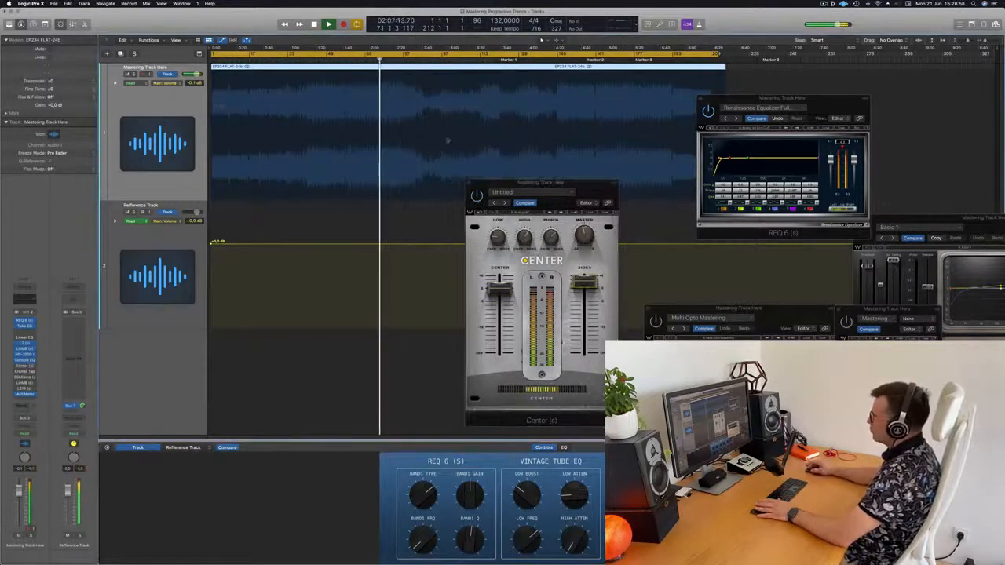
drag(497, 182, 506, 196)
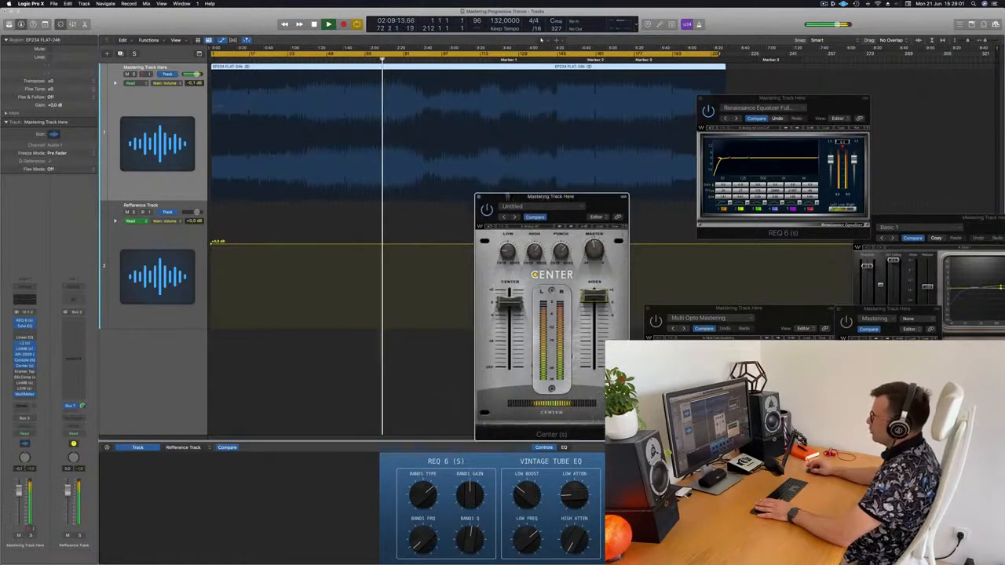
click(478, 197)
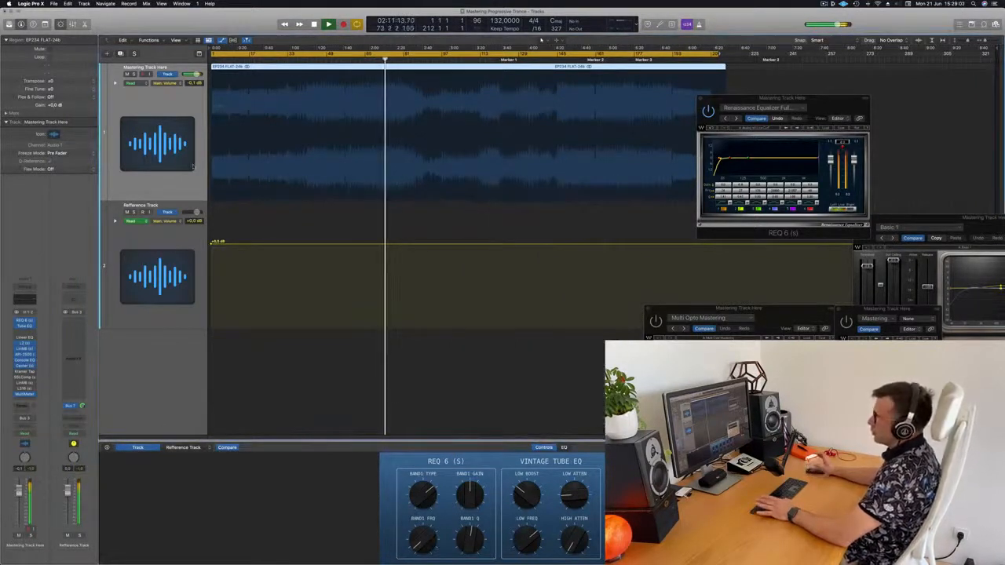
Stop playback and restart the track from the beginning
key(space)
key(Return)
key(space)
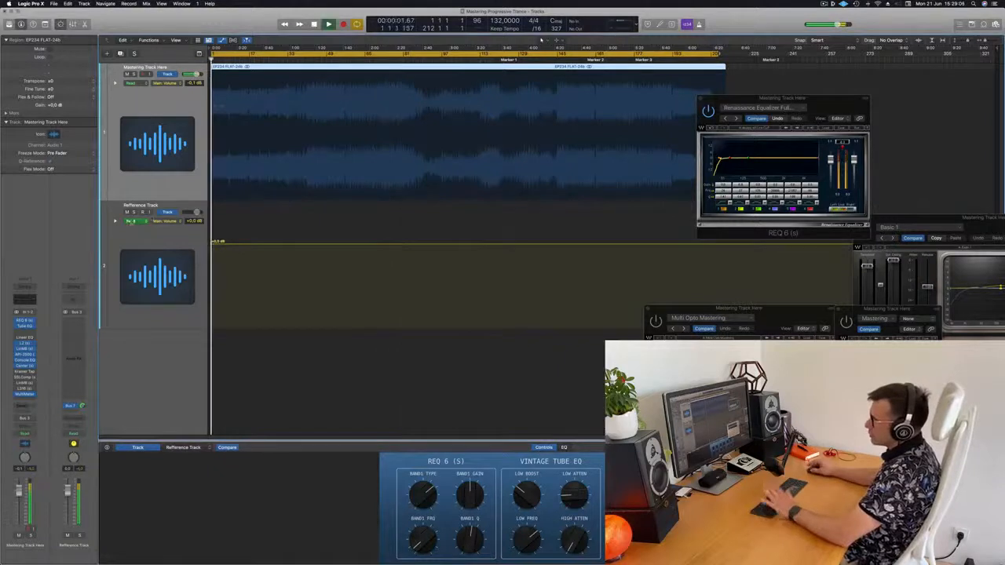
Bring up the SSLComp bus compressor on the mastering track and close the Kramer Tape window
click(23, 377)
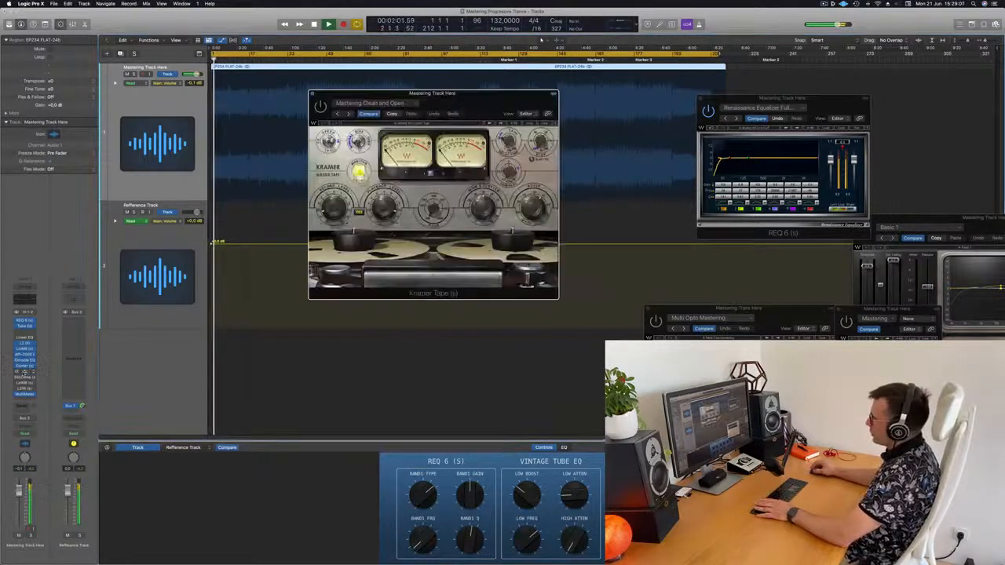
click(23, 378)
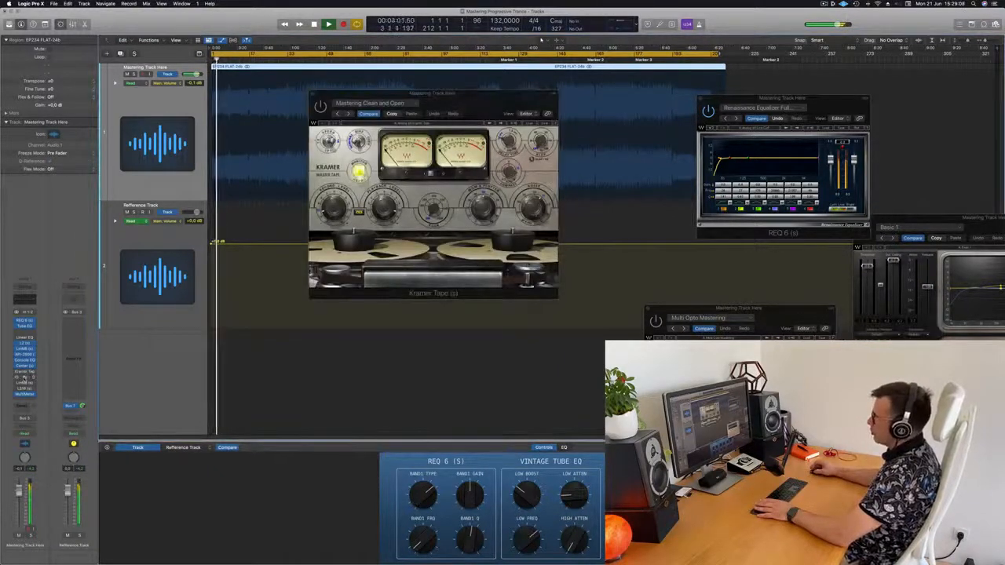
click(25, 380)
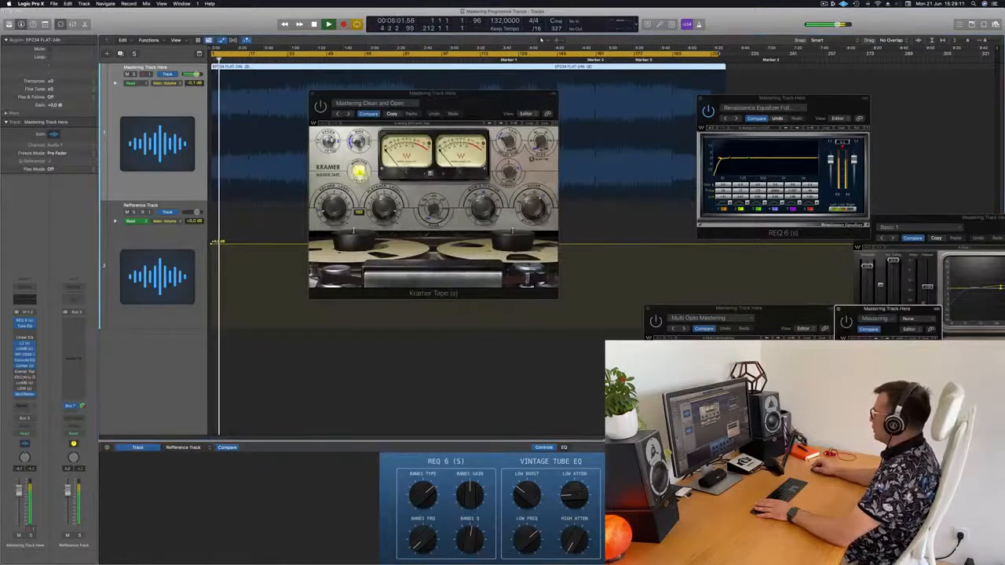
click(24, 378)
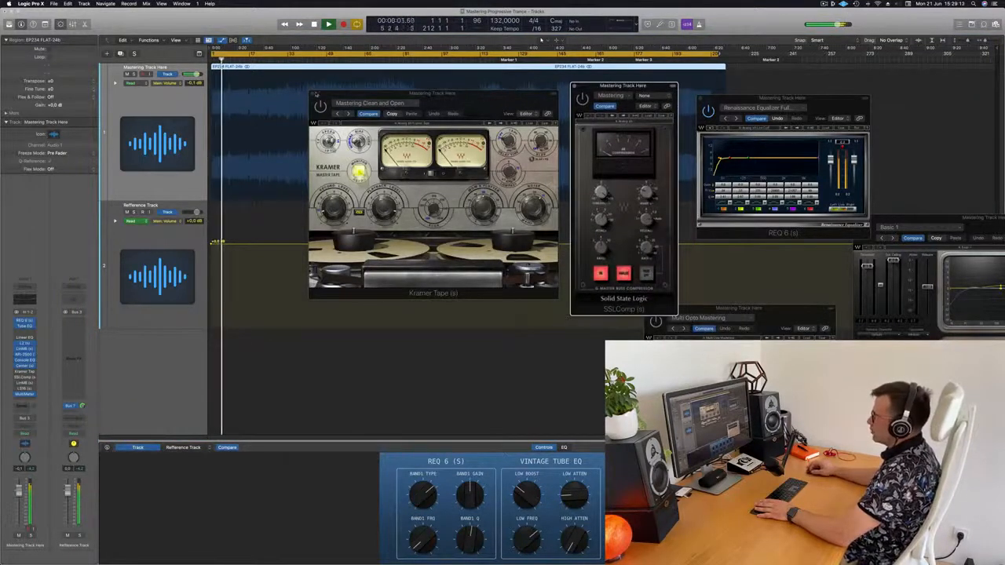
click(313, 93)
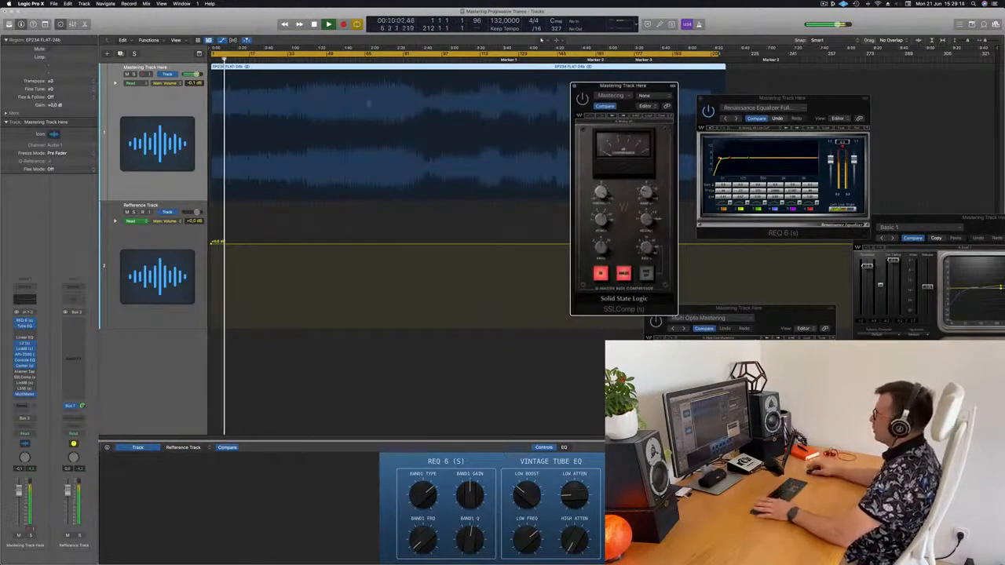
Activate the SSLComp and audition it on the section before the breakdown, moving its window and the REQ 6 window aside
drag(635, 86, 398, 169)
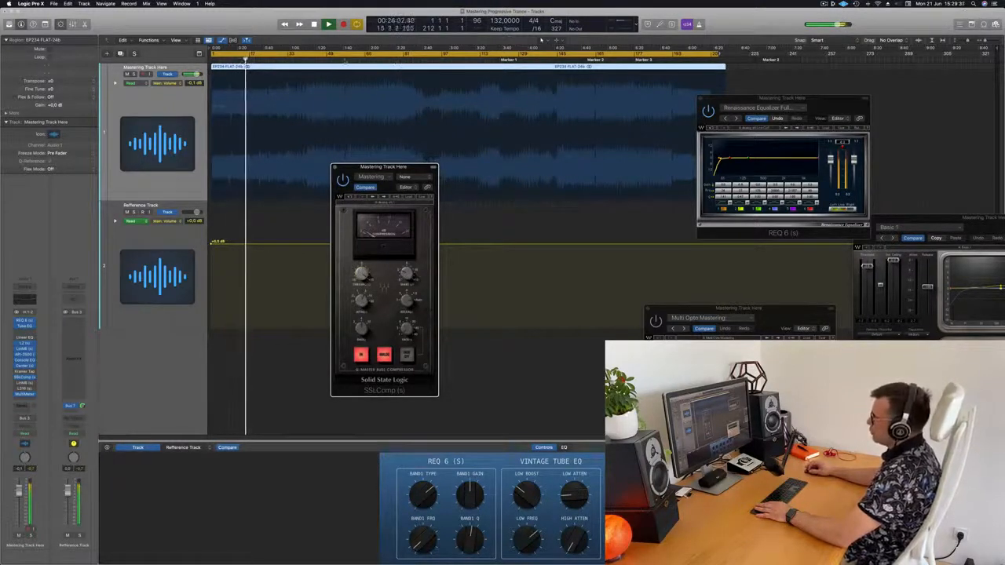
click(347, 59)
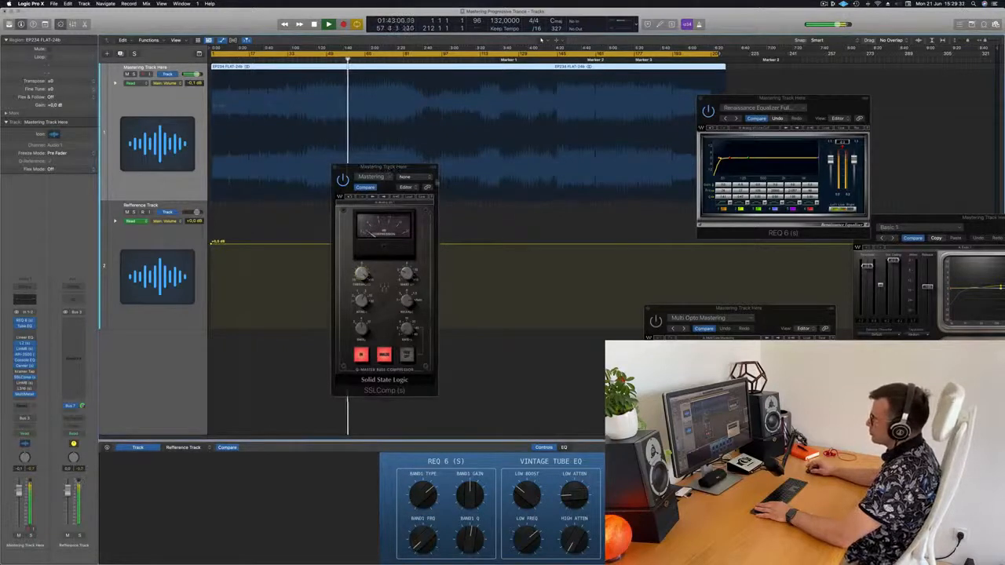
drag(387, 167, 614, 235)
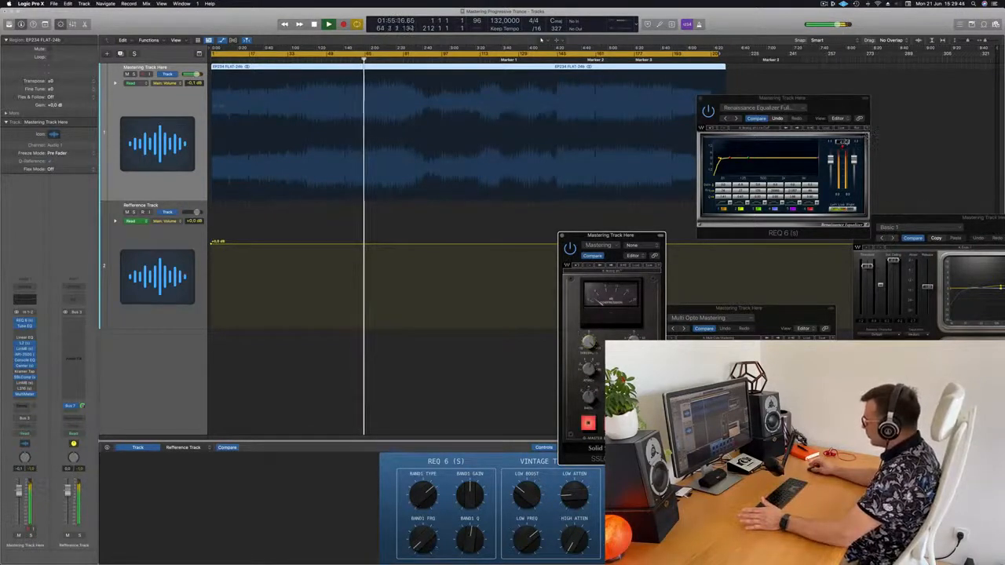
drag(809, 99, 827, 81)
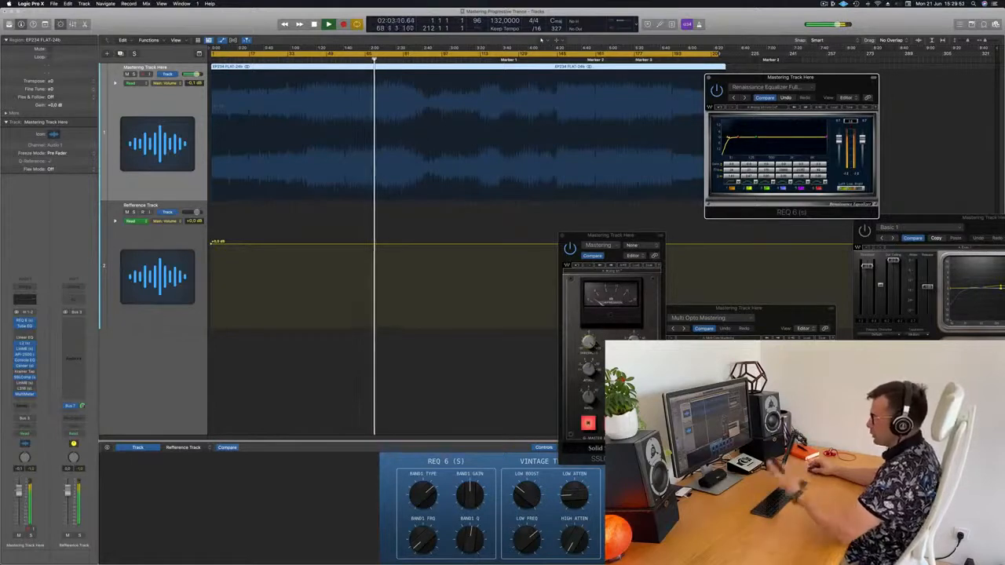
Bring up and activate the mastering track's LinMB with the Multi Opto Mastering preset, and restart the track from the beginning
click(153, 381)
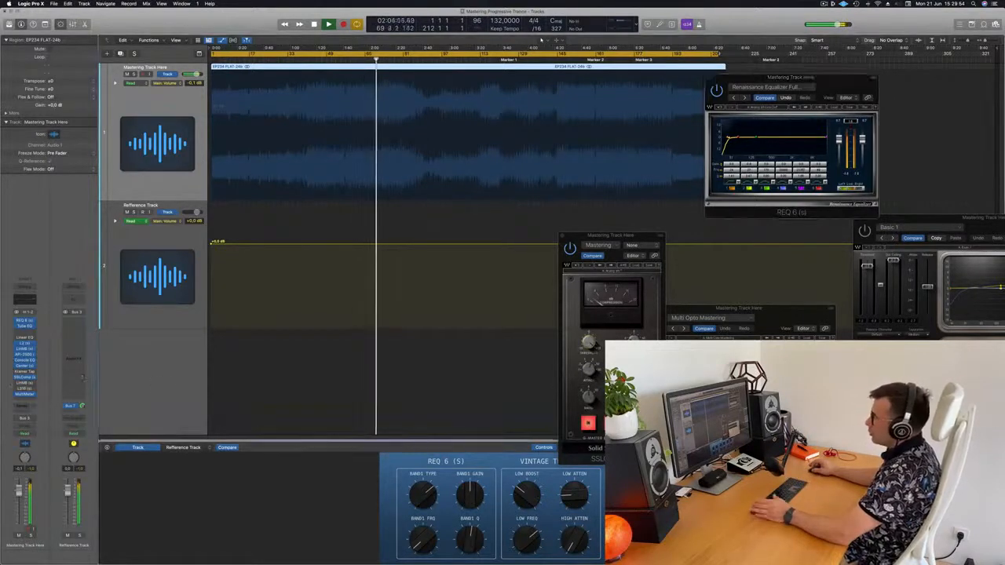
click(24, 384)
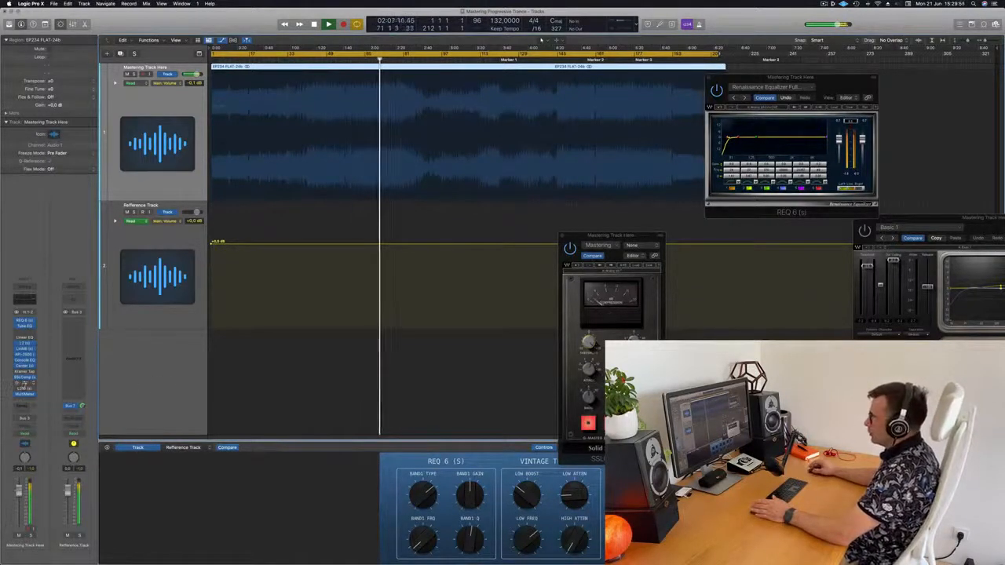
click(24, 384)
drag(799, 308, 421, 243)
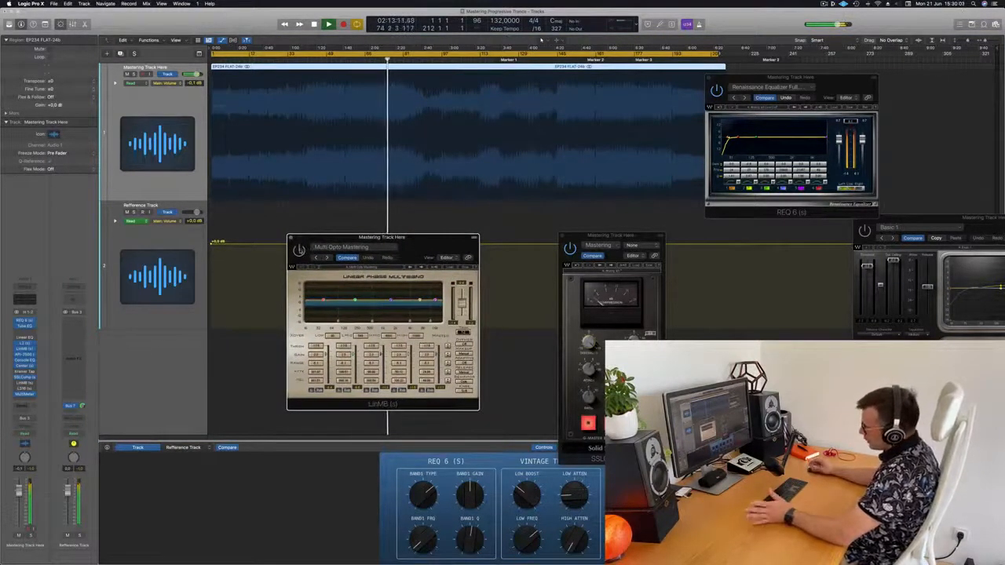
mouse_move(432, 245)
mouse_down()
mouse_move(407, 245)
mouse_move(430, 245)
mouse_up()
key(Return)
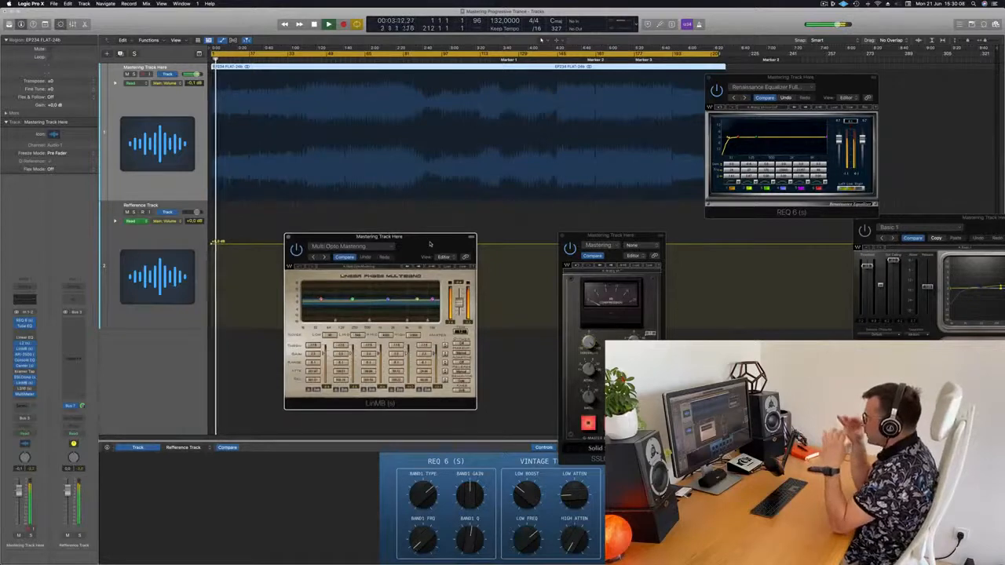
Audition the LinMB multiband on the section before the breakdown and close its window
click(344, 60)
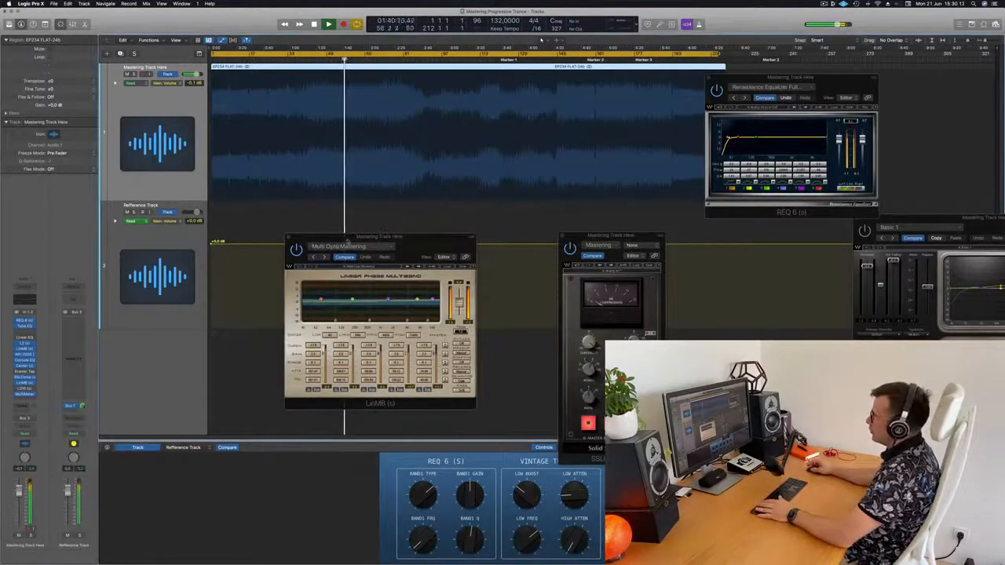
drag(413, 238, 418, 237)
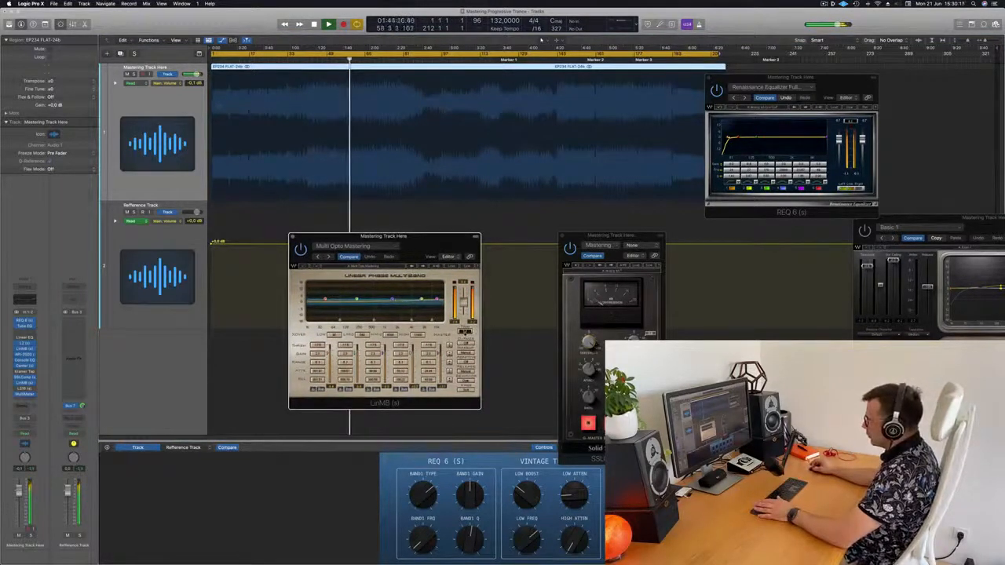
drag(416, 237, 527, 225)
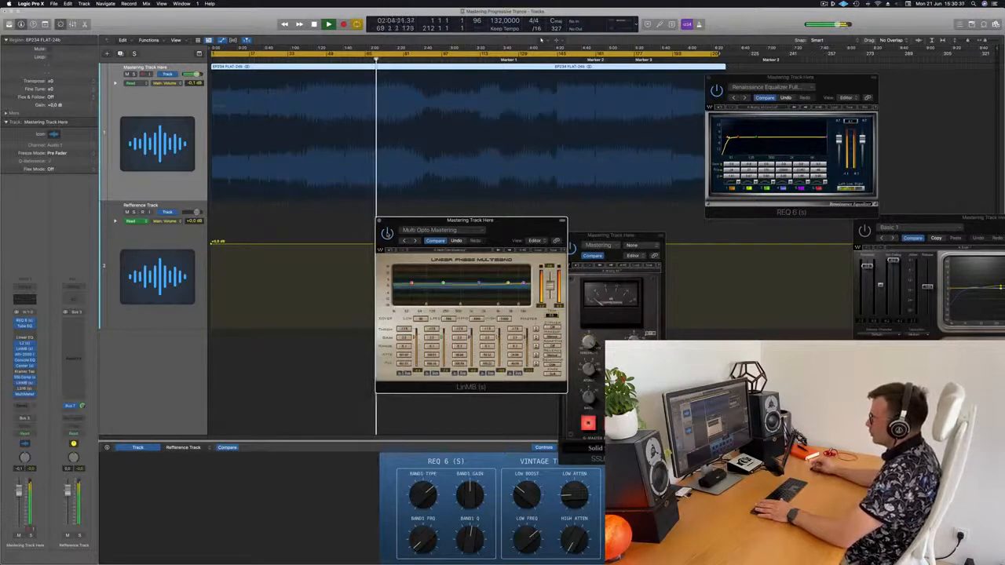
drag(538, 228, 528, 229)
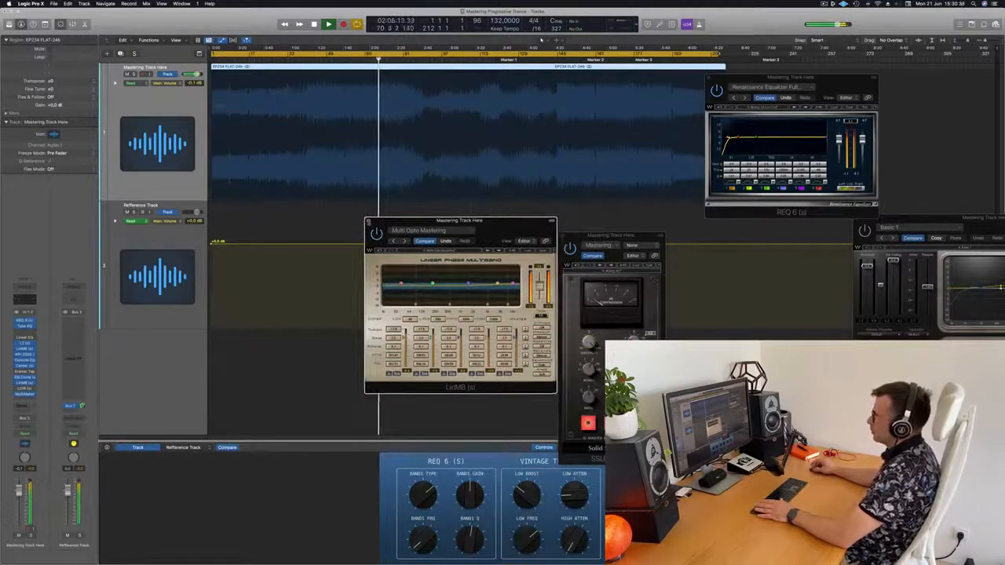
click(369, 221)
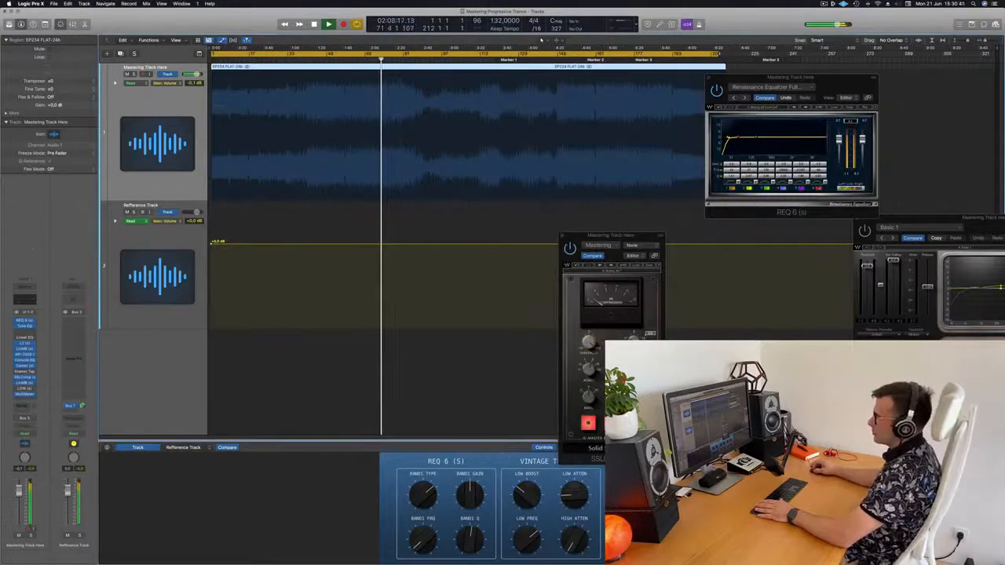
Bring up the L316 limiter on the mastering track and switch it on while replaying the section before the breakdown
click(24, 389)
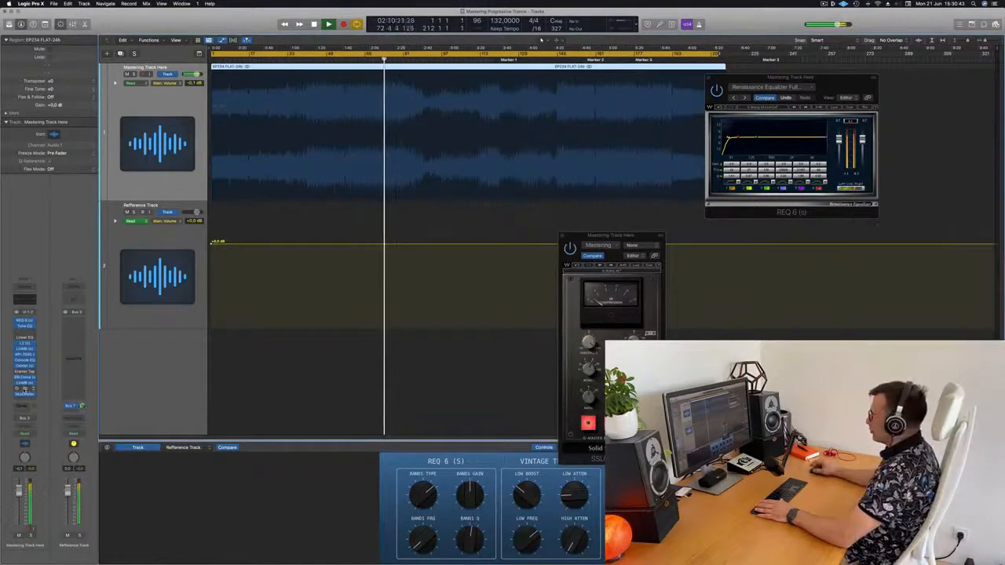
click(24, 389)
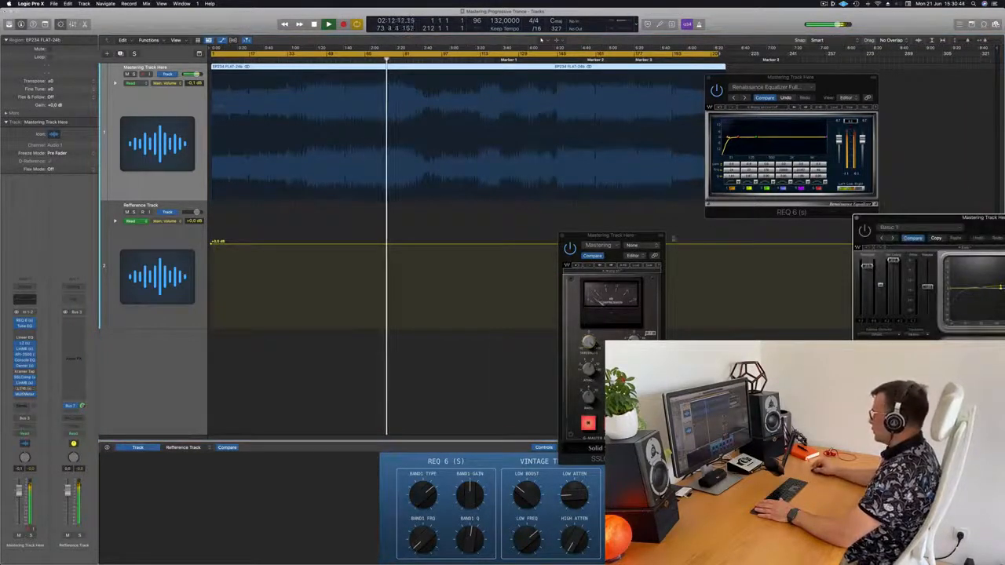
drag(903, 218, 433, 190)
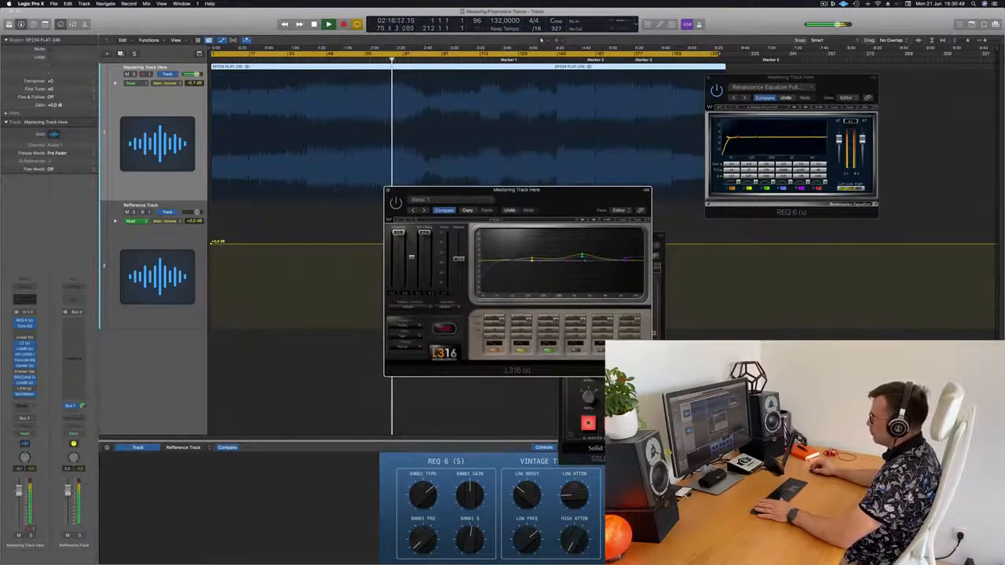
drag(513, 185, 451, 257)
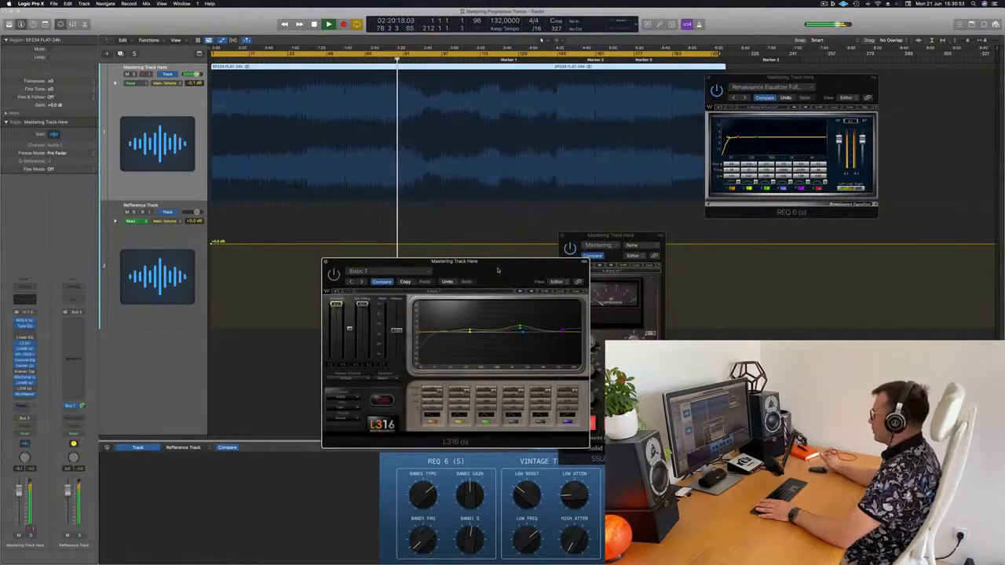
drag(497, 270, 581, 219)
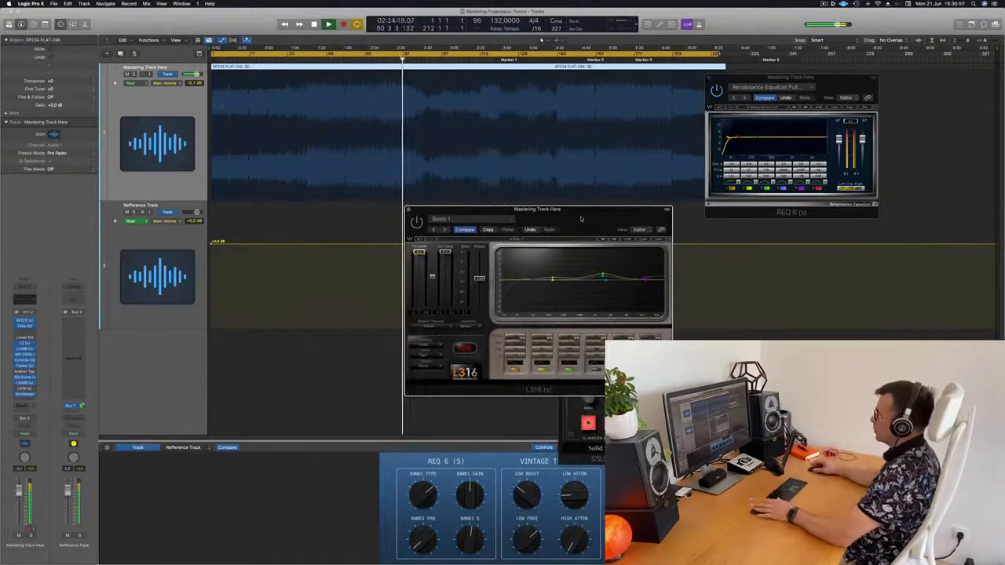
drag(581, 219, 572, 222)
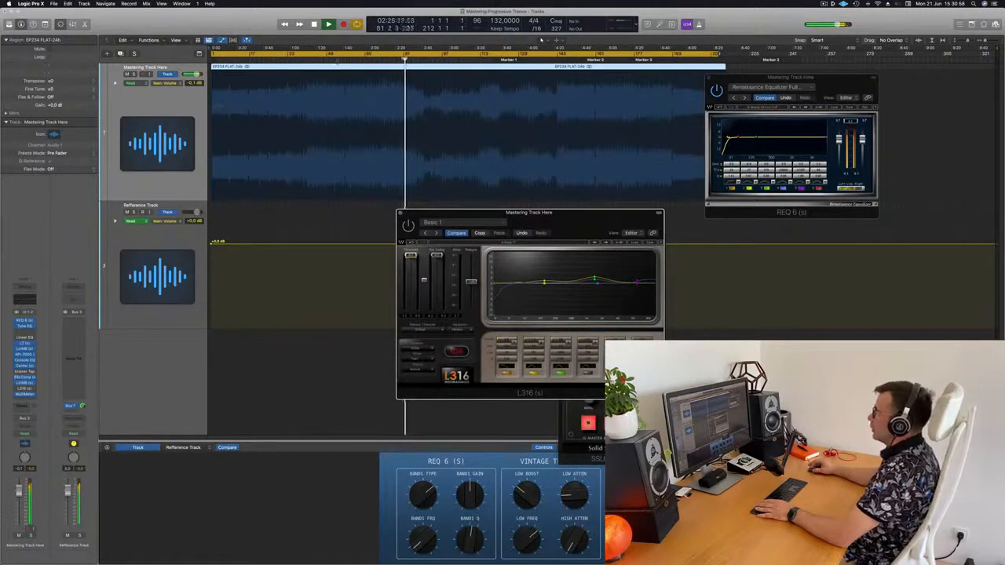
click(338, 60)
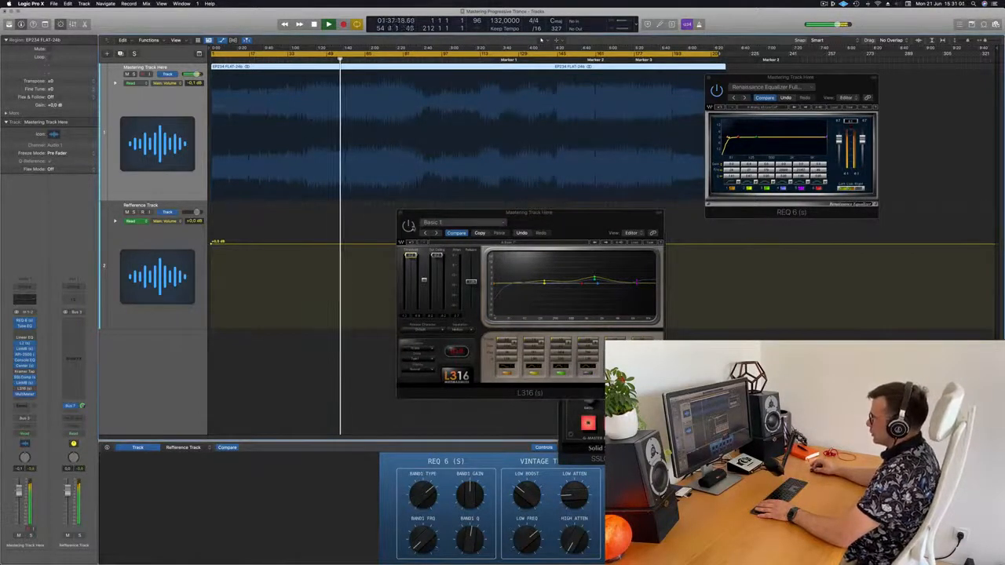
click(409, 226)
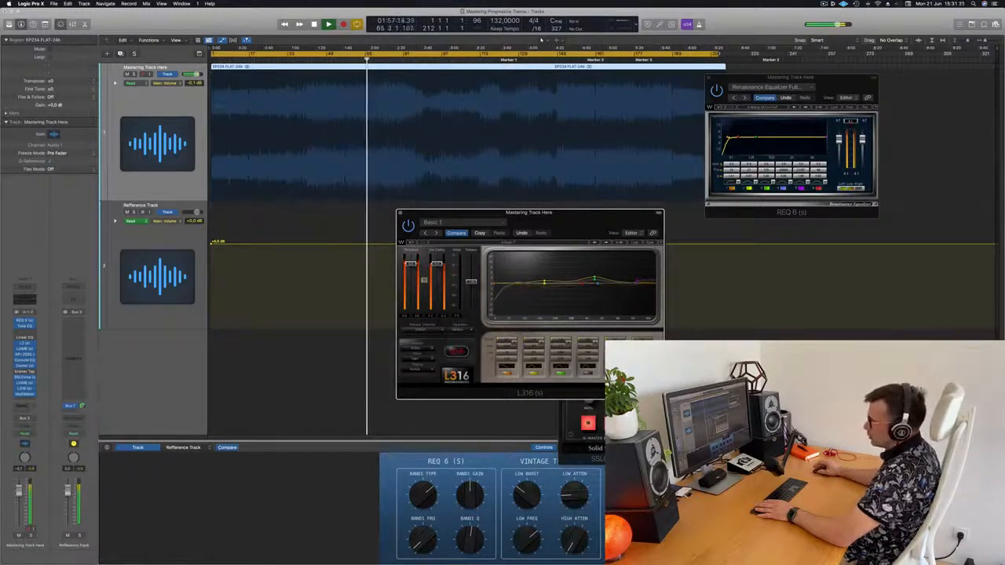
Bring up the MultiMeter on the mastering track and arrange it with the L316 window so its analyzer stays in view
click(26, 395)
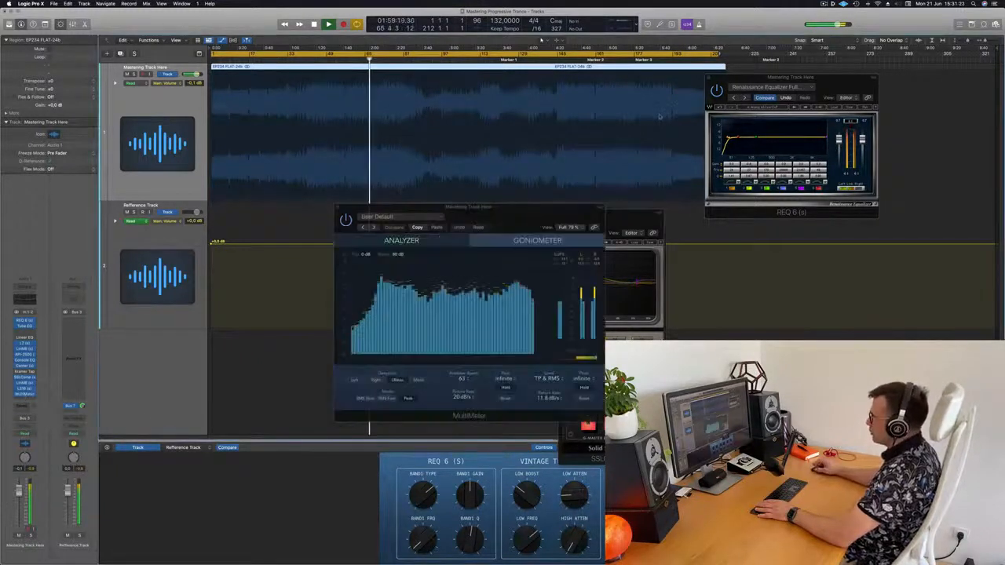
drag(541, 211, 853, 41)
drag(487, 213, 421, 203)
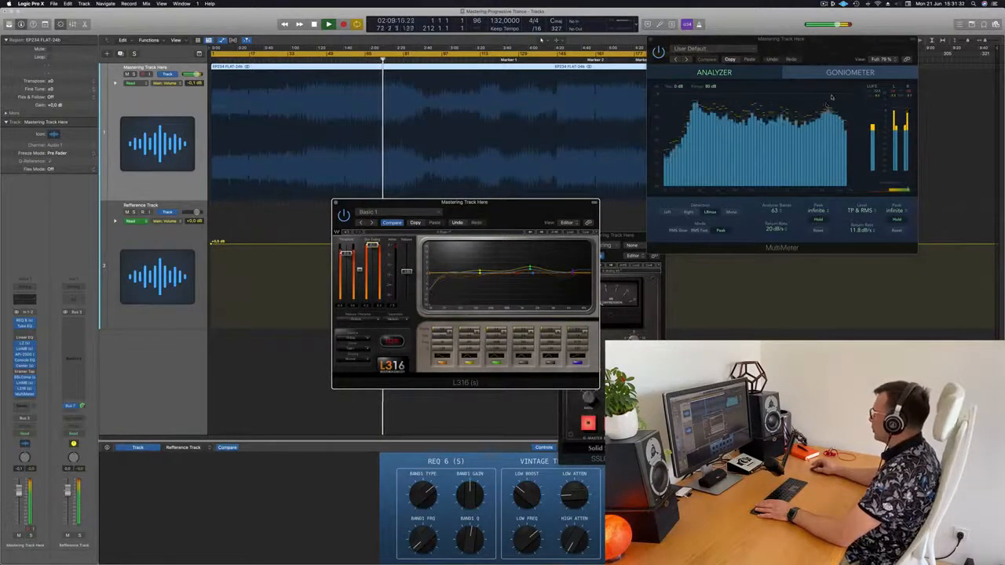
drag(847, 47, 870, 72)
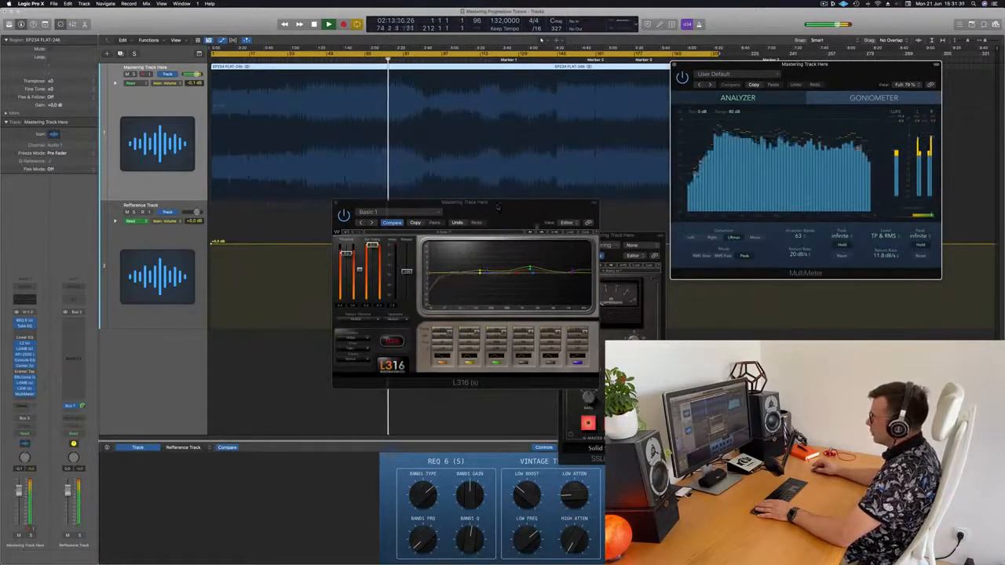
drag(468, 275, 589, 347)
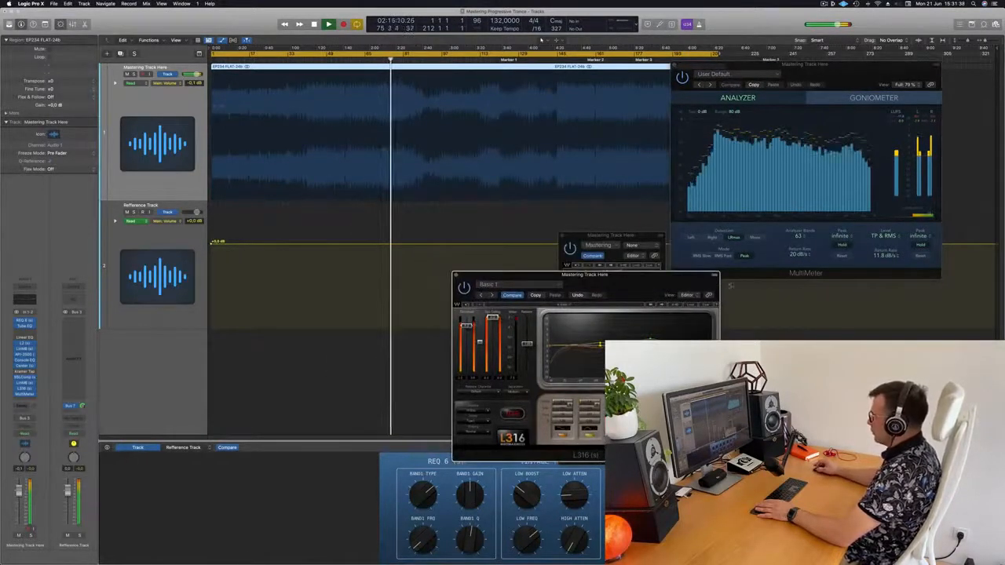
drag(517, 286, 685, 245)
Stop playback and restart the track from the beginning with the whole chain running
key(space)
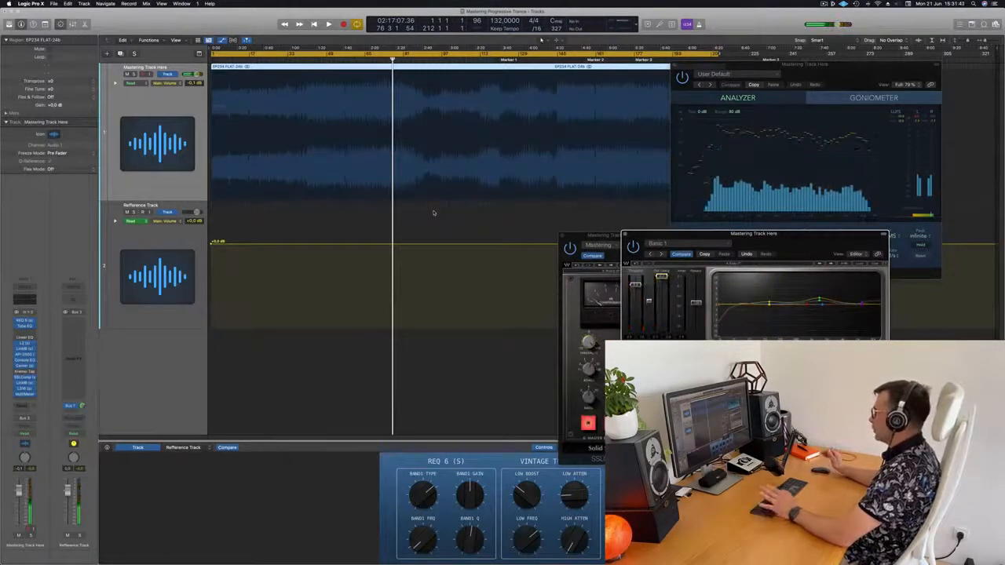
key(Return)
key(space)
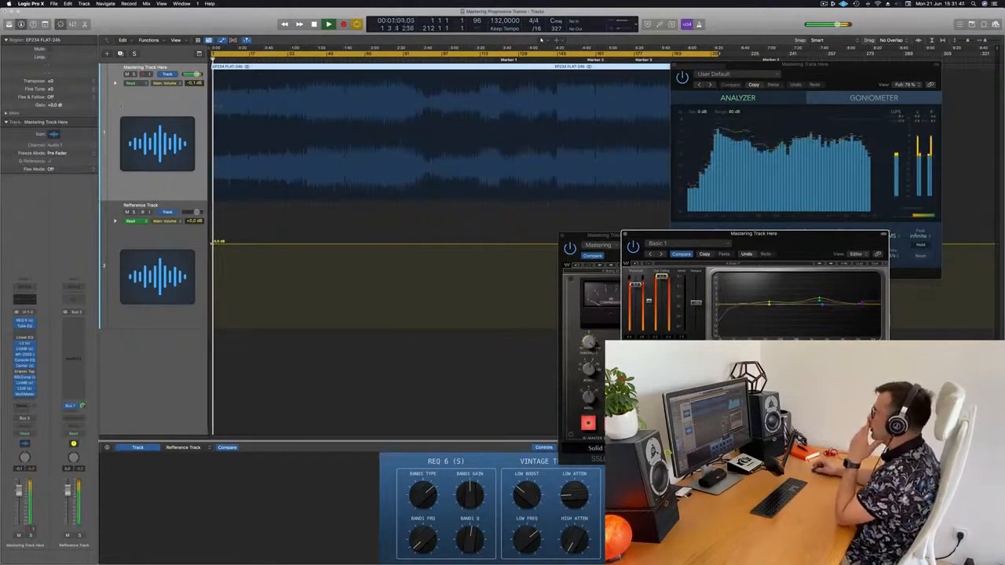
Move the L316 and SSLComp windows aside and bring up the LinMB with the Adaptive Multi Electro Mastering preset
drag(818, 235, 916, 232)
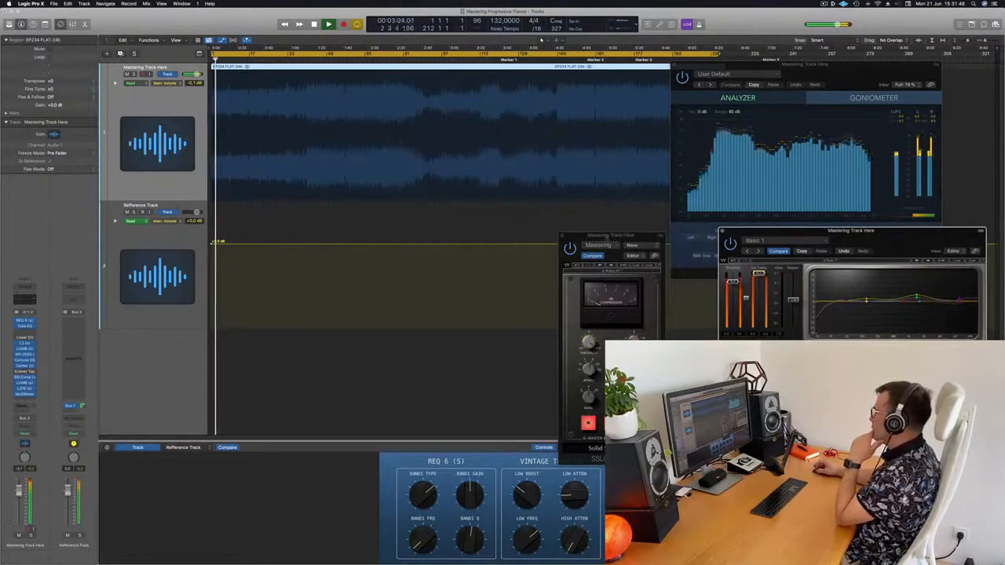
drag(589, 234, 584, 39)
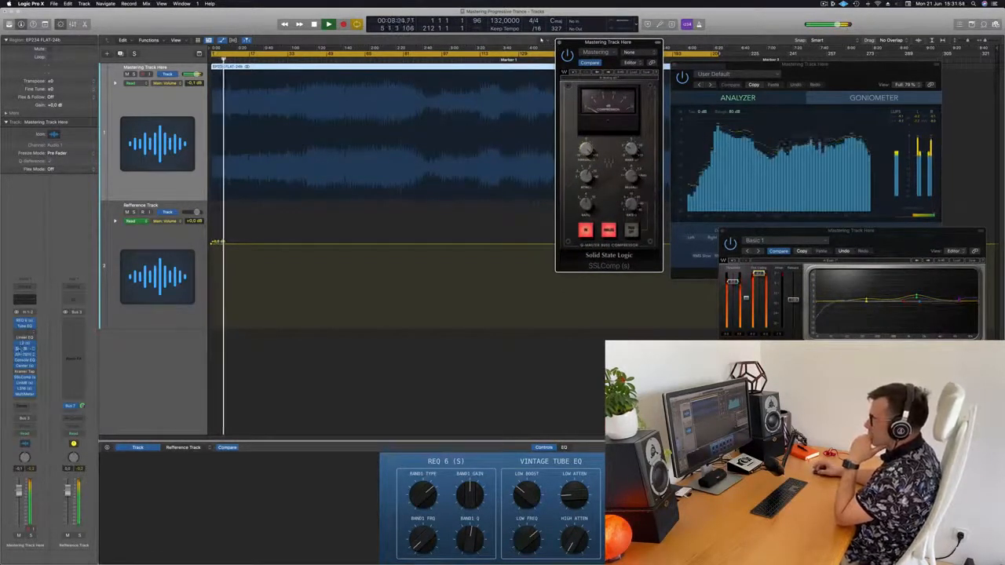
click(25, 349)
drag(521, 150, 650, 246)
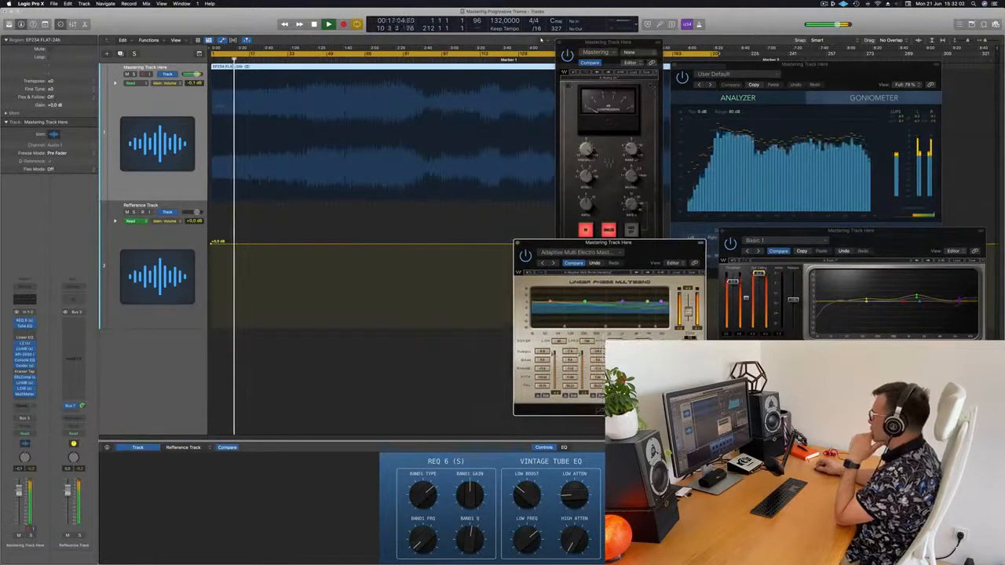
Rearrange the MultiMeter, L316 and SSLComp windows so their meters can be watched together during playback
drag(853, 62, 913, 11)
drag(893, 237, 904, 239)
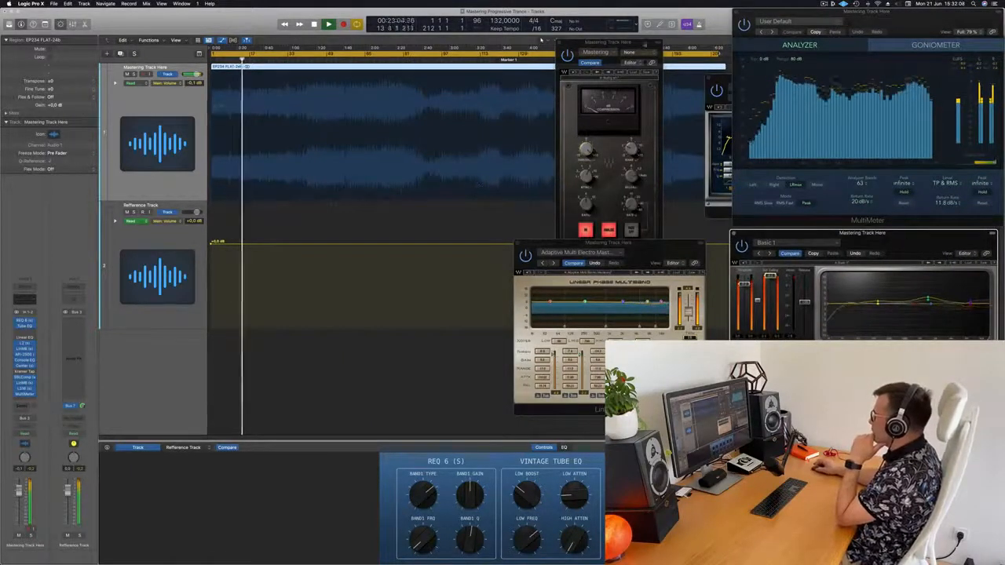
drag(624, 43, 649, 31)
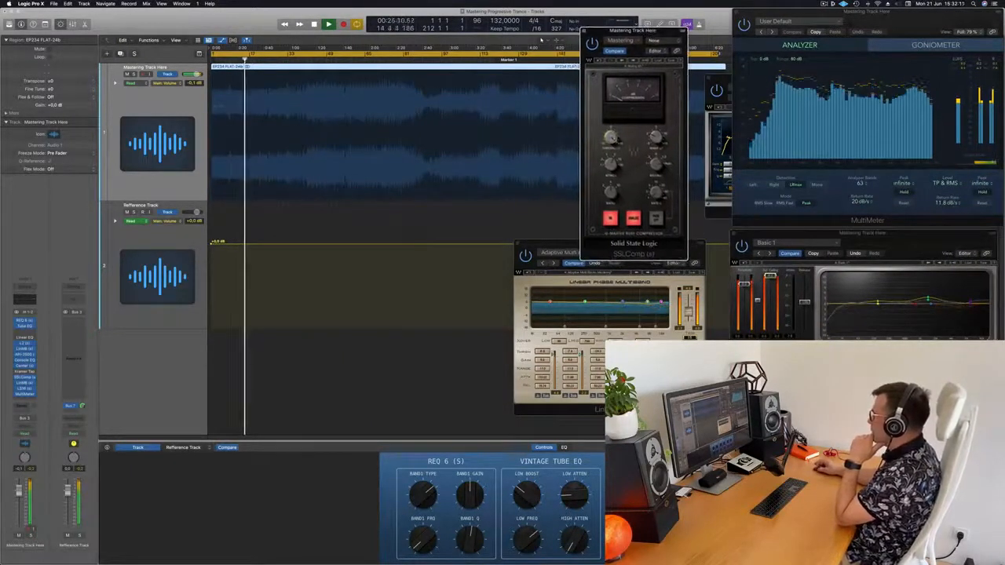
Shift the LinMB window clear of the SSLComp and bring up the API-2500 compressor beside it
drag(562, 248, 580, 266)
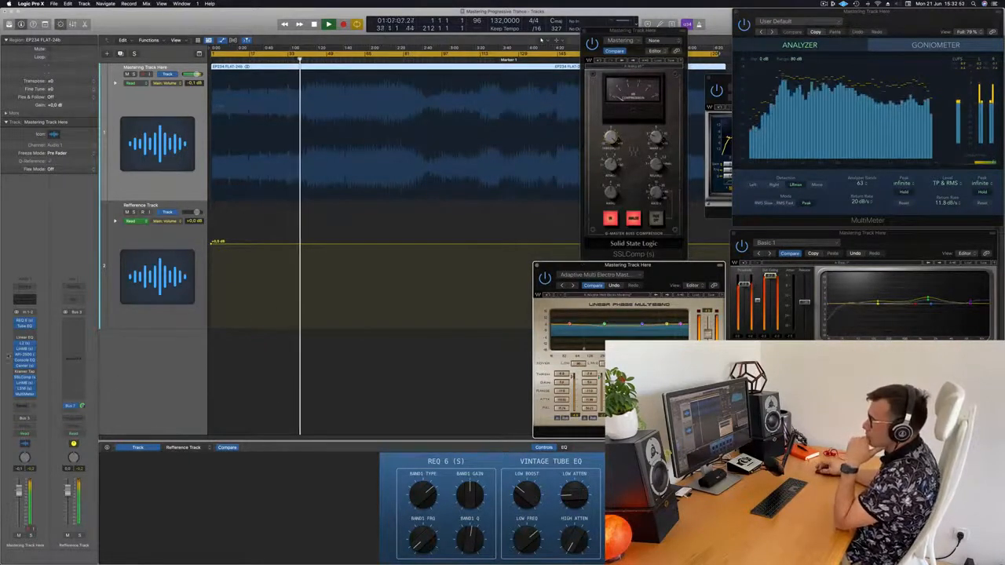
click(25, 355)
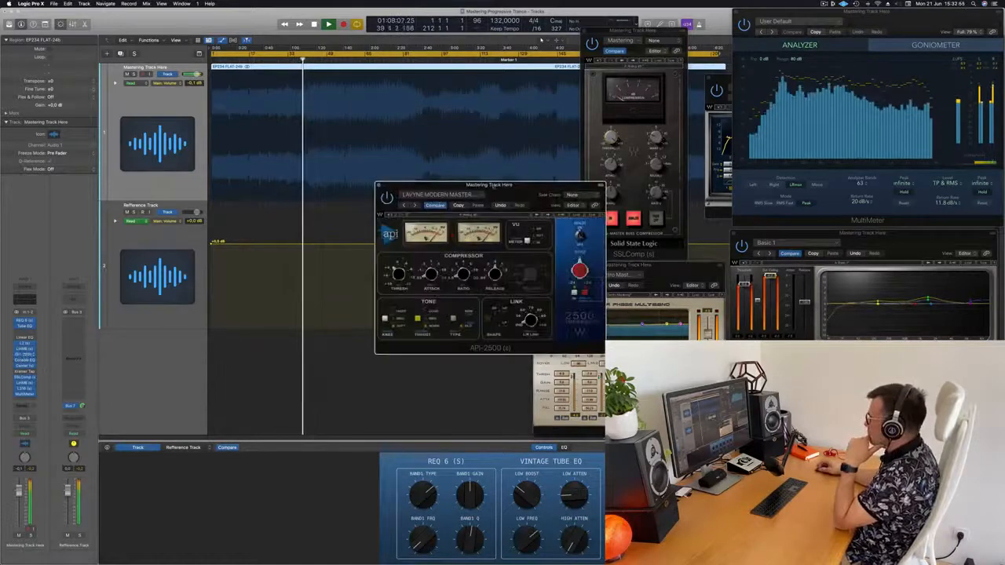
drag(498, 193, 447, 265)
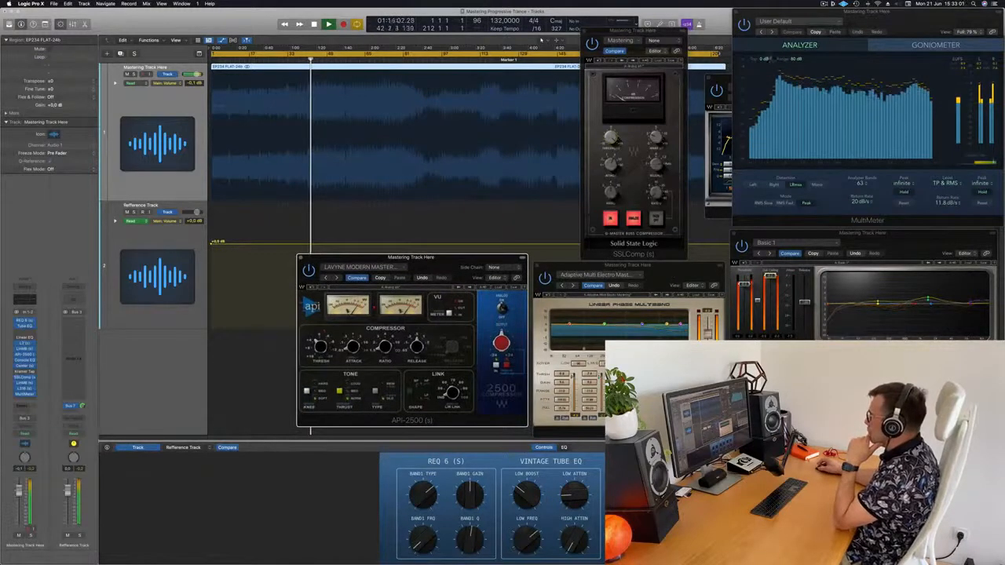
Line up the API-2500 window with the Adaptive Multi Electro Mastering LinMB window beside it
drag(726, 80, 681, 352)
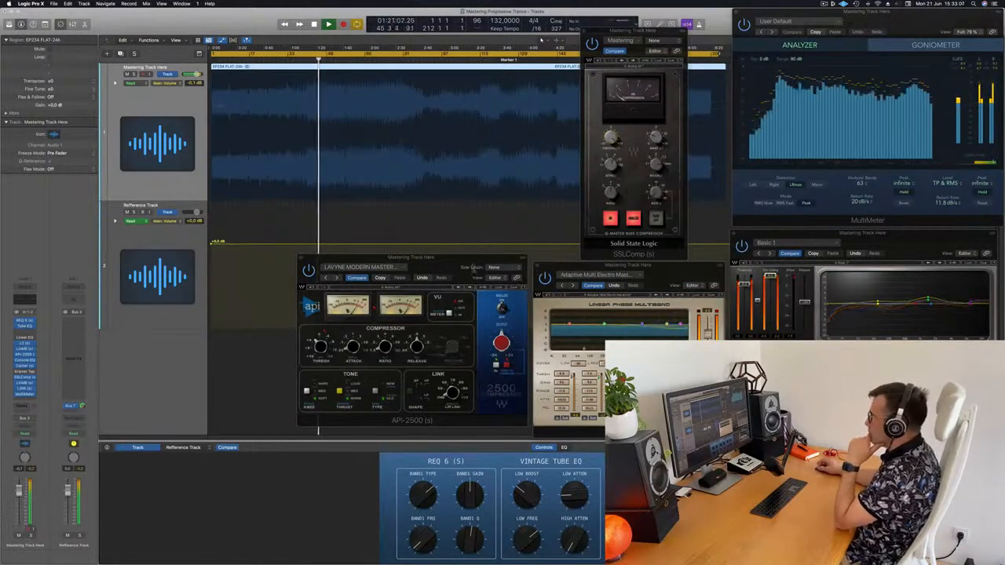
drag(474, 266, 471, 275)
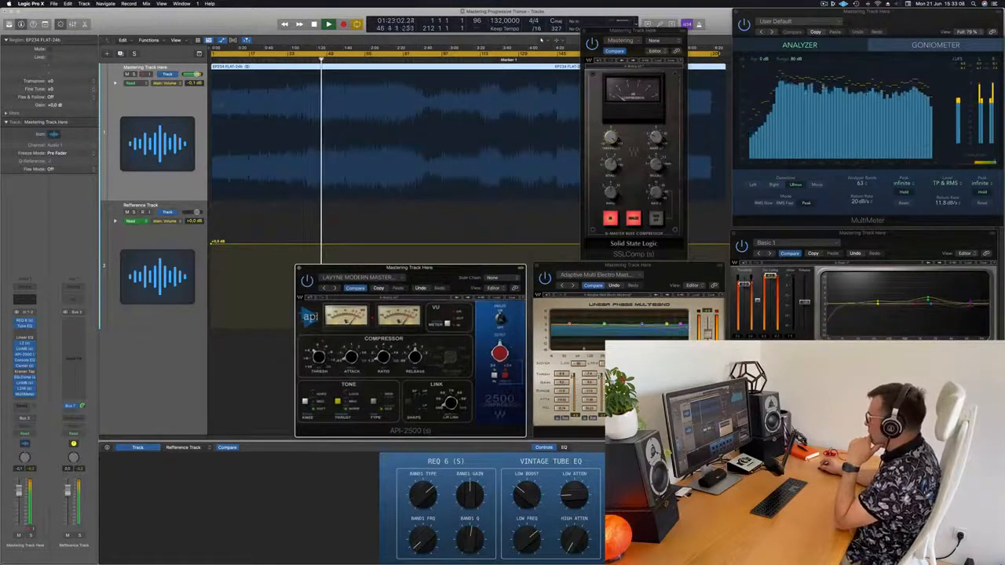
click(657, 285)
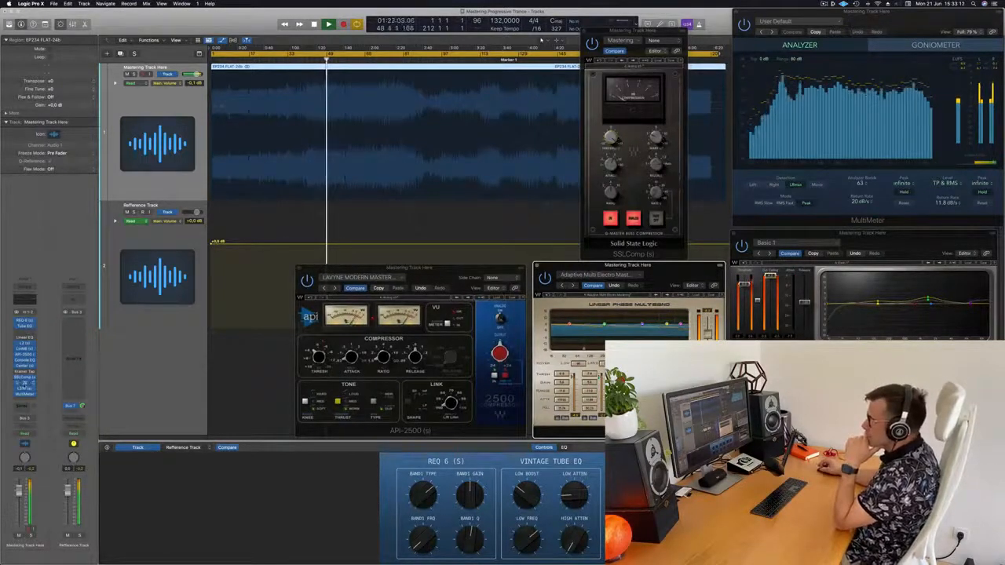
Bring up the other LinMB with the Multi Opto Mastering preset and place it clear of the API-2500 window
click(24, 384)
drag(494, 227, 234, 395)
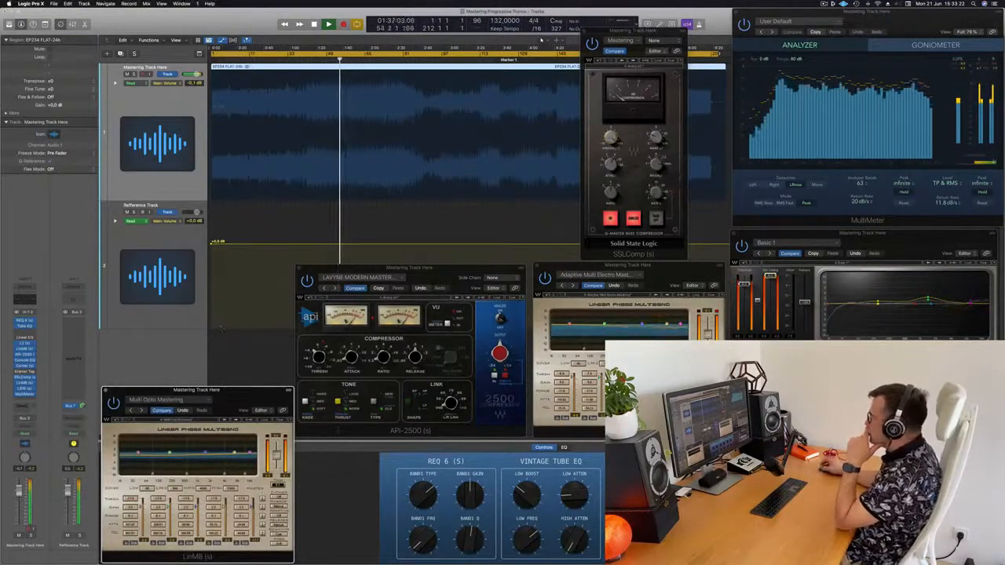
click(658, 266)
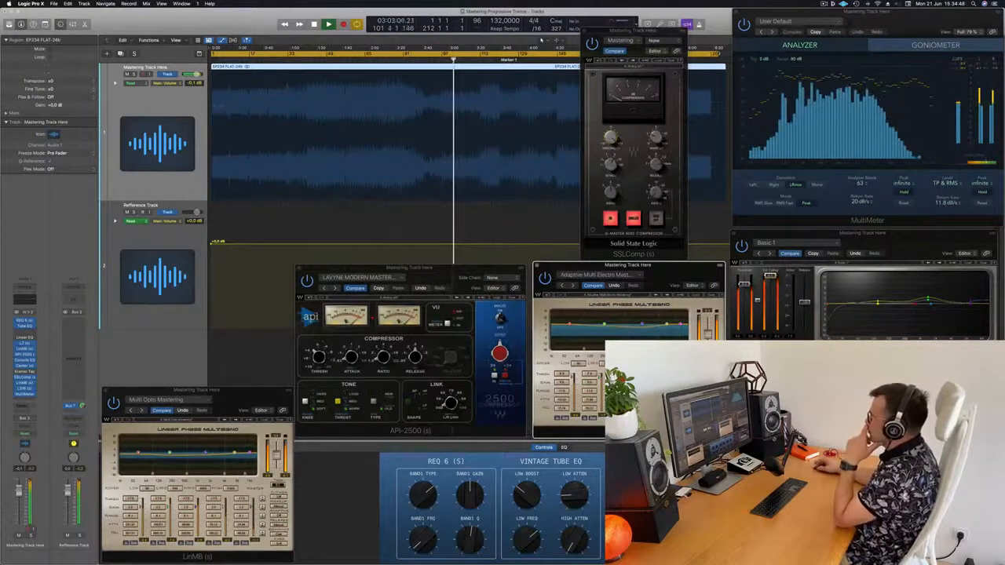
Close the SSLComp window and align the Adaptive Multi Electro Mastering LinMB and API-2500 windows in a row with the L316
drag(655, 31, 754, 275)
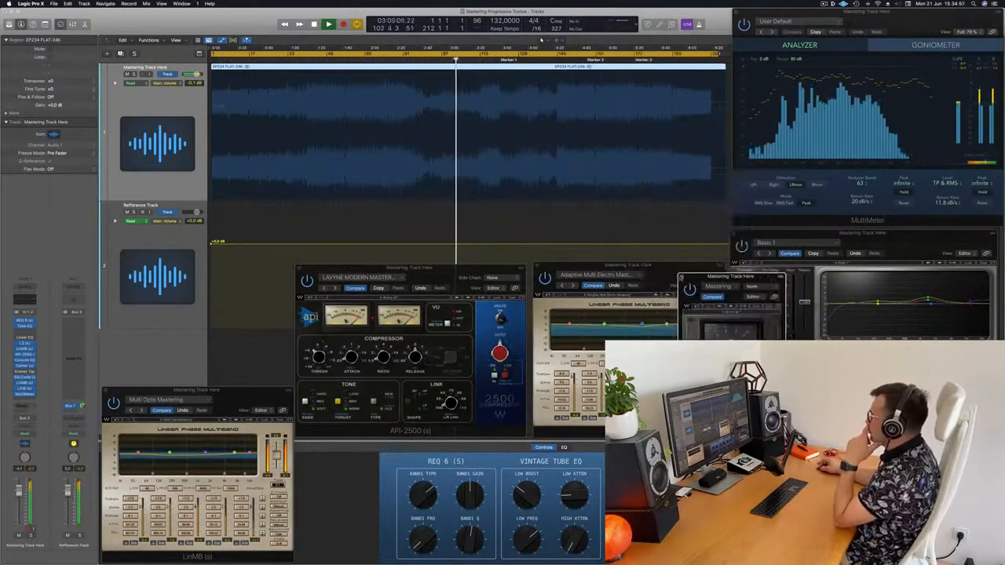
click(681, 276)
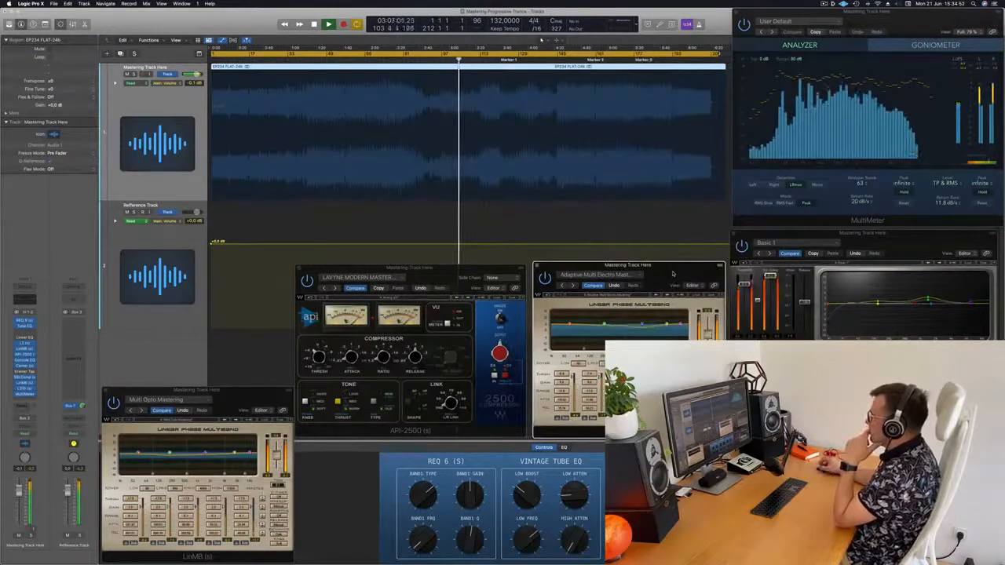
drag(673, 274, 677, 241)
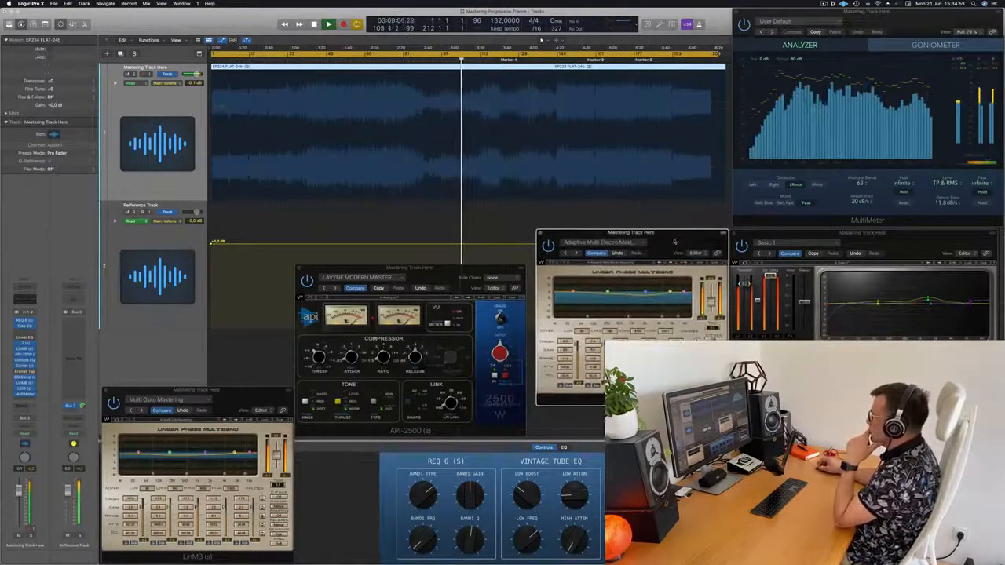
drag(508, 269, 515, 235)
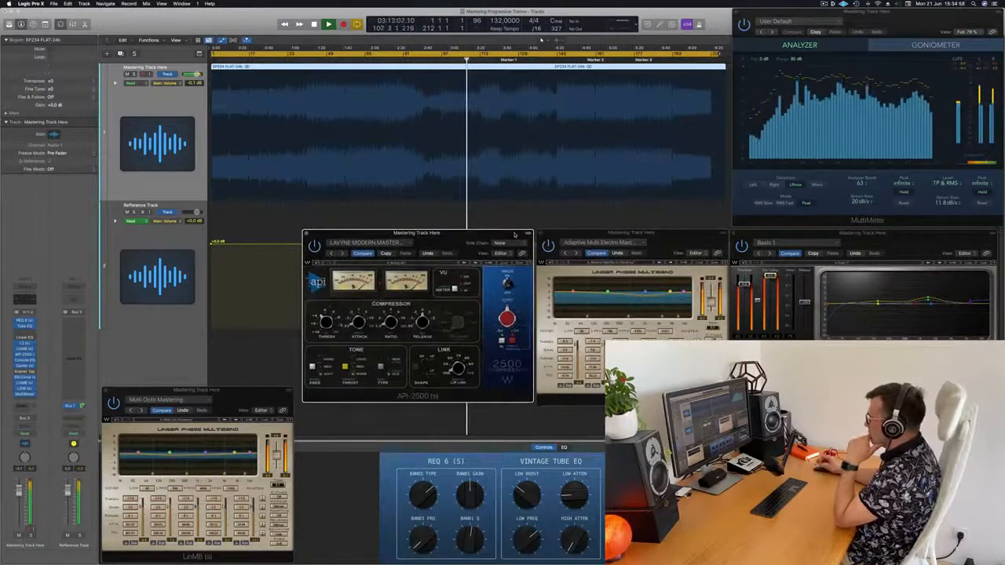